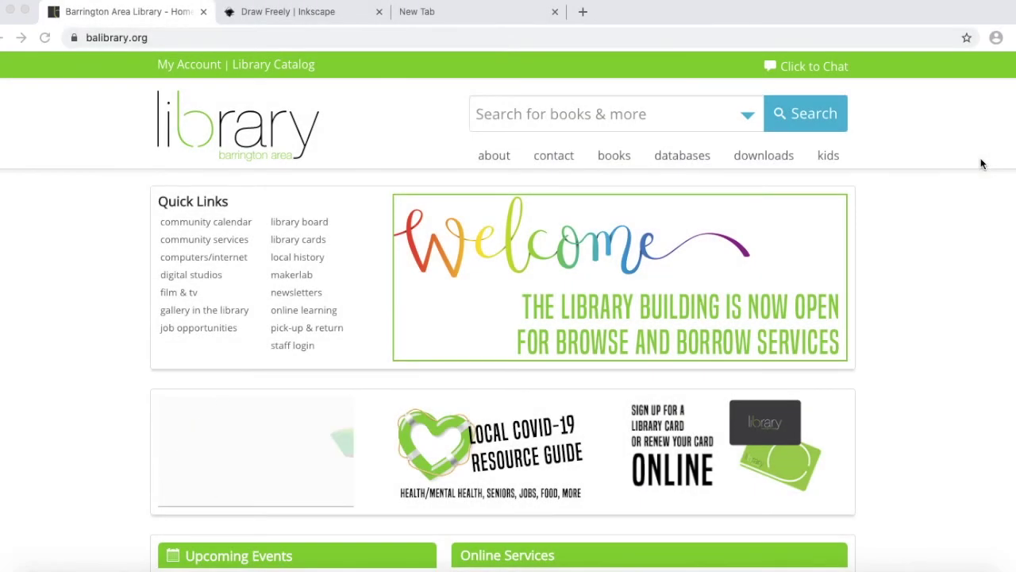
Open the download page for the current version of Inkscape on the Inkscape website.
{"action": "left_click", "coordinate": [293, 14]}
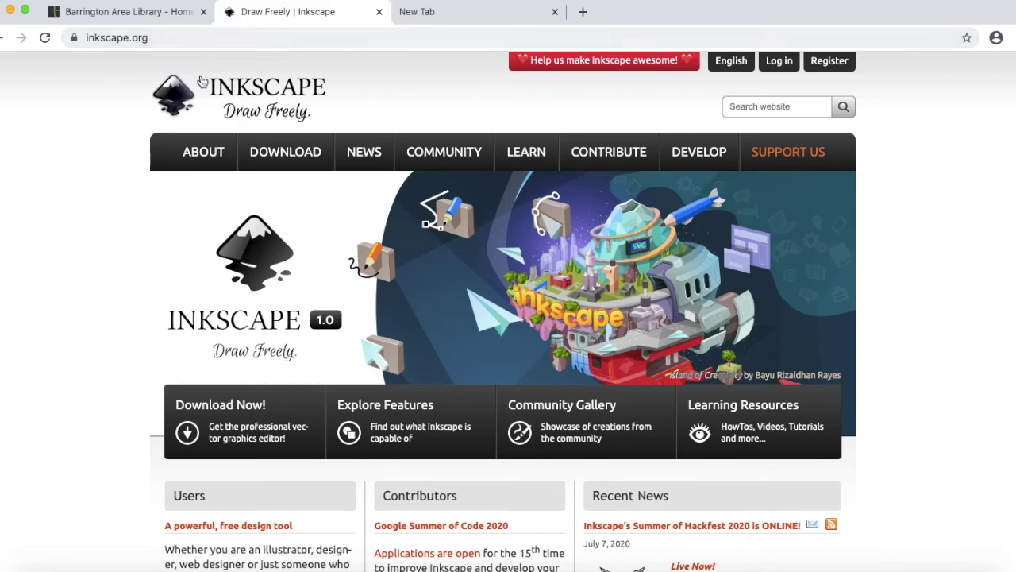
{"action": "mouse_move", "coordinate": [294, 134]}
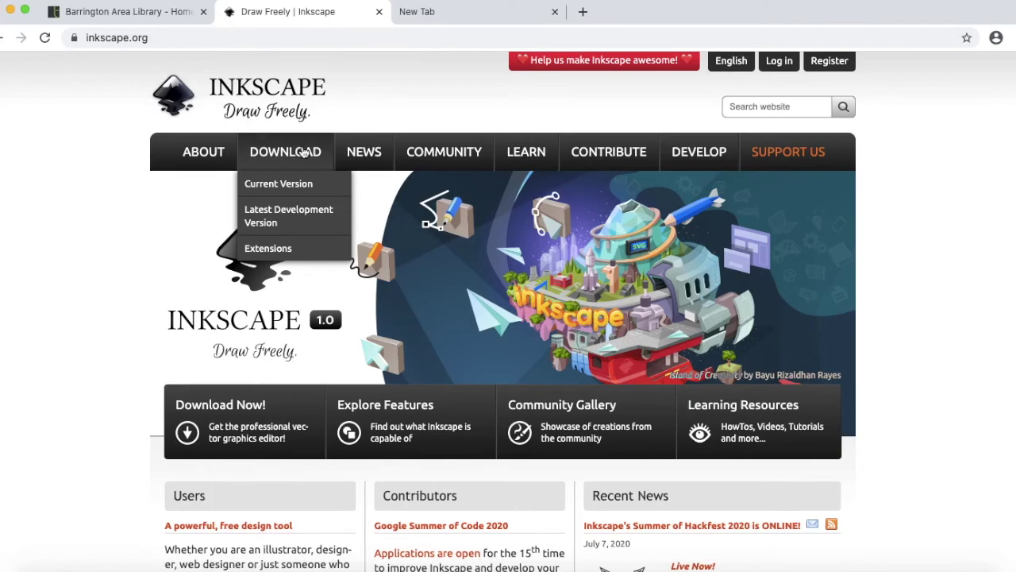
{"action": "left_click", "coordinate": [287, 185]}
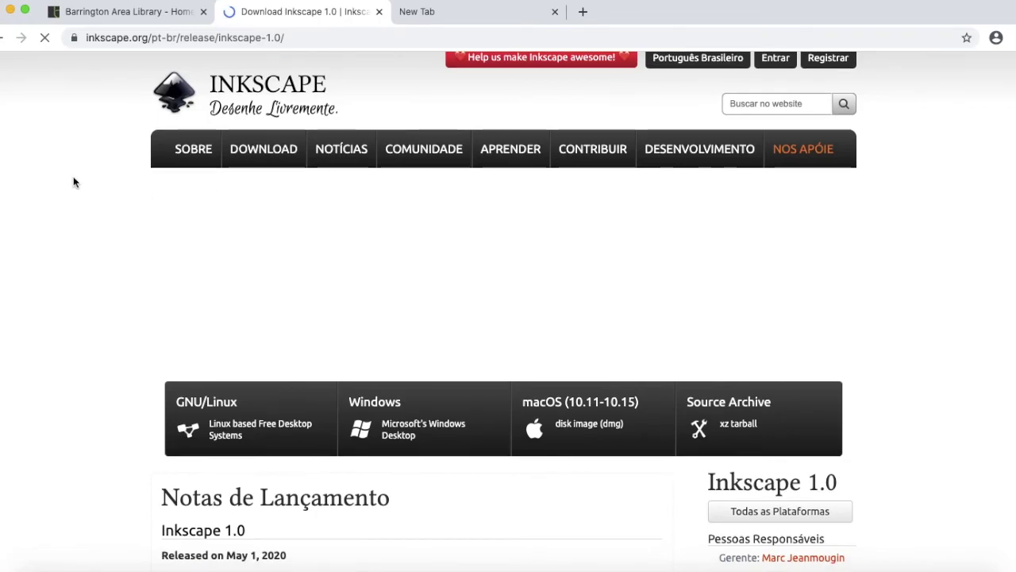
Look up the 64-bit Windows installer options for Inkscape 1.0.
{"action": "scroll", "coordinate": [73, 179], "scroll_direction": "down", "scroll_amount": 4}
{"action": "scroll", "coordinate": [74, 176], "scroll_direction": "up", "scroll_amount": 3}
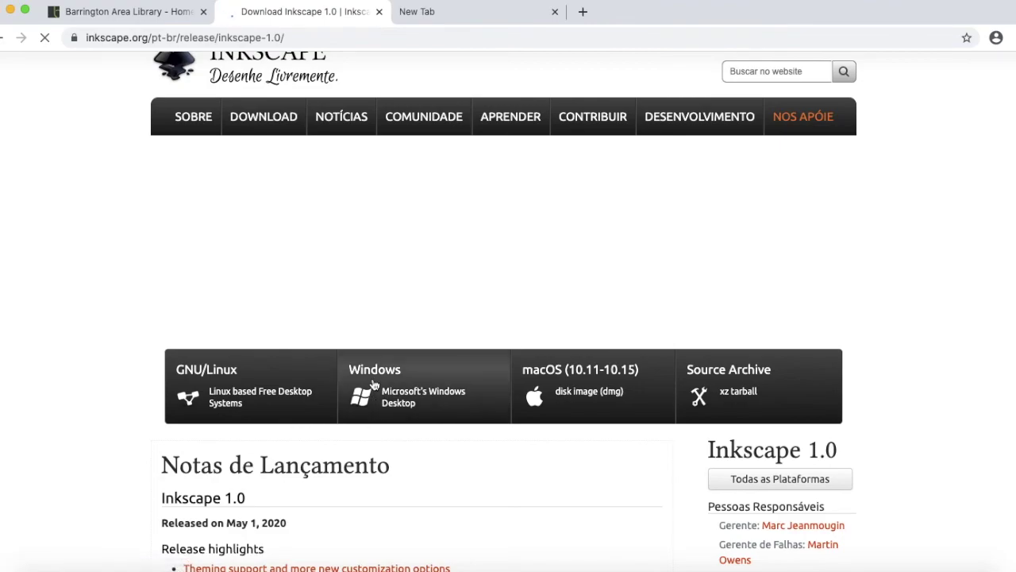
{"action": "left_click", "coordinate": [402, 384]}
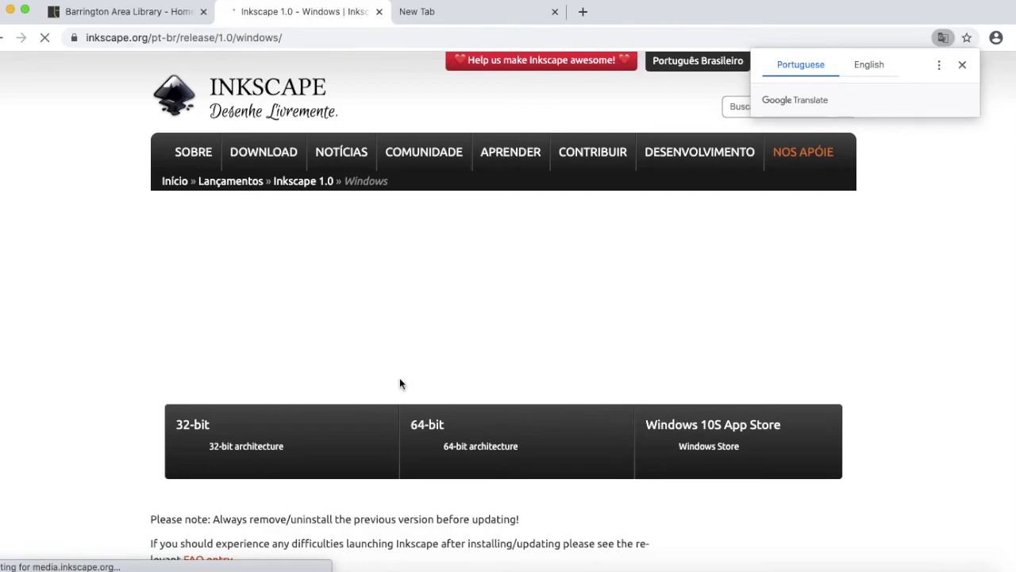
{"action": "scroll", "coordinate": [88, 308], "scroll_direction": "down", "scroll_amount": 3}
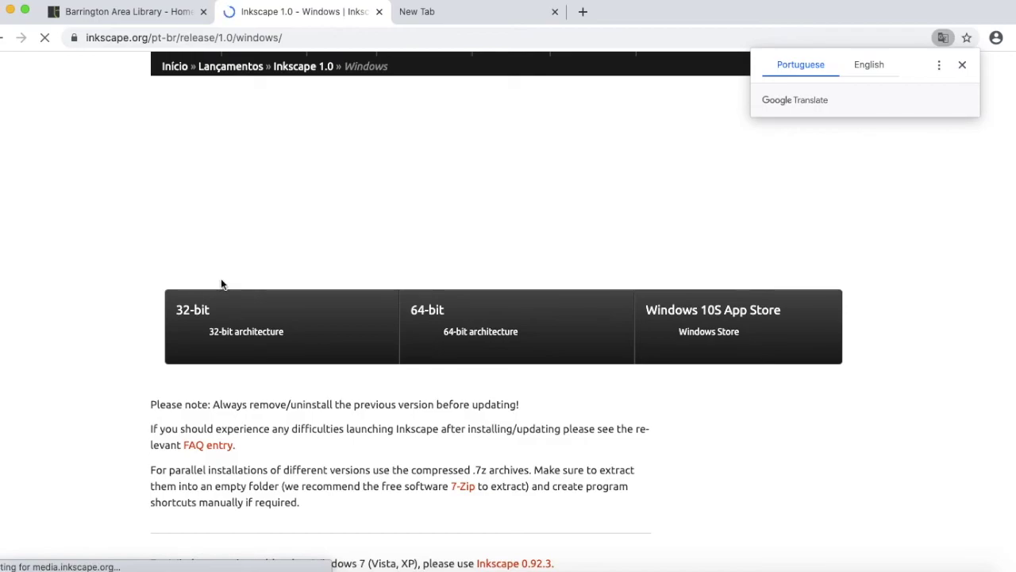
{"action": "left_click", "coordinate": [461, 323]}
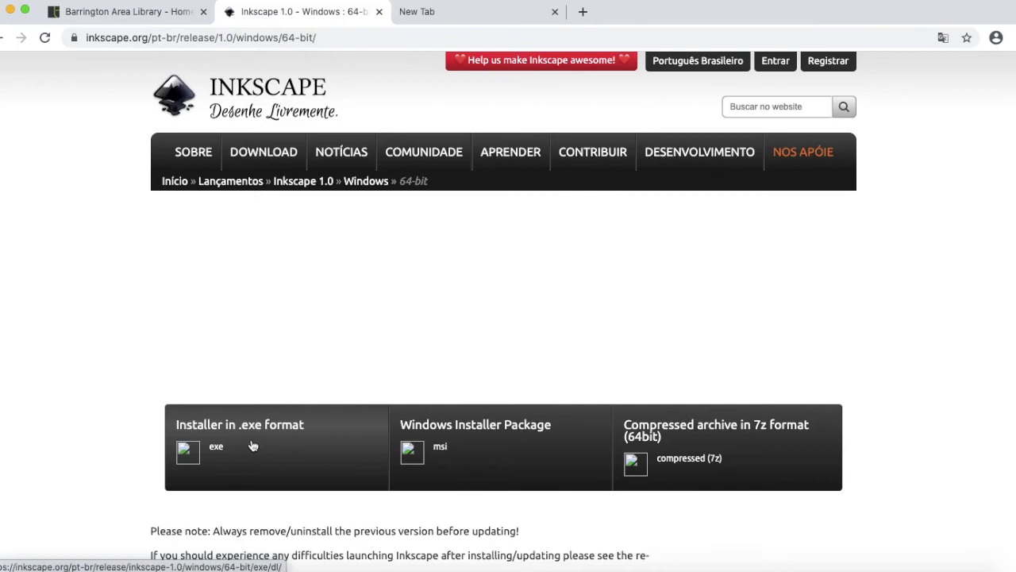
Return to the Inkscape 1.0 release page and choose the macOS disk image download.
{"action": "left_click", "coordinate": [3, 37]}
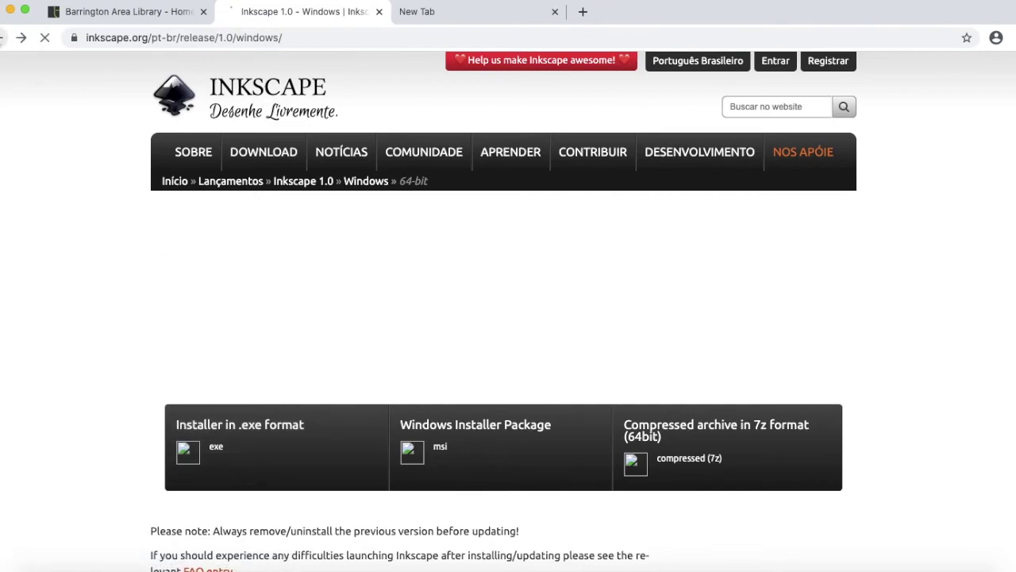
{"action": "left_click", "coordinate": [2, 38]}
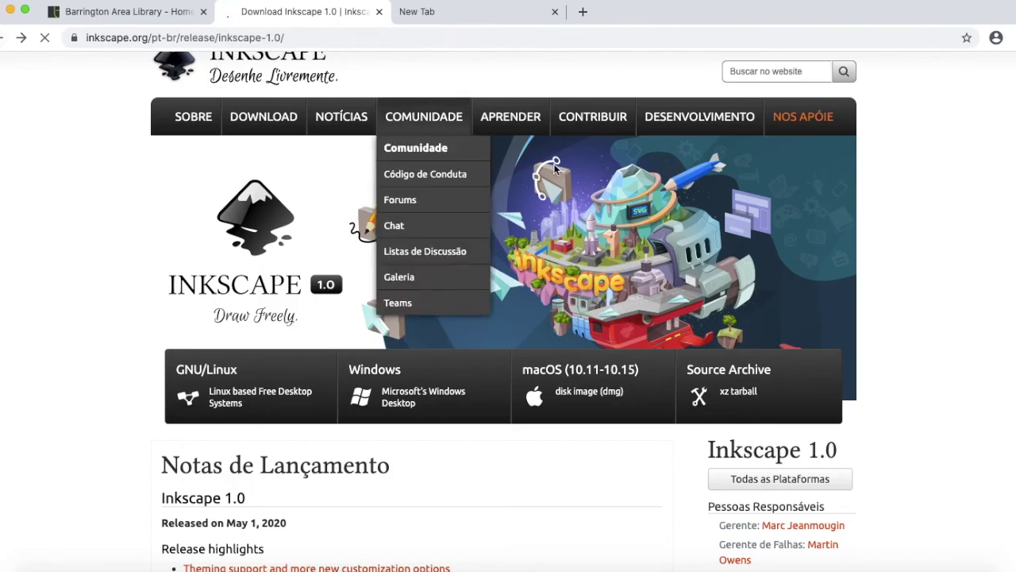
{"action": "left_click", "coordinate": [591, 381]}
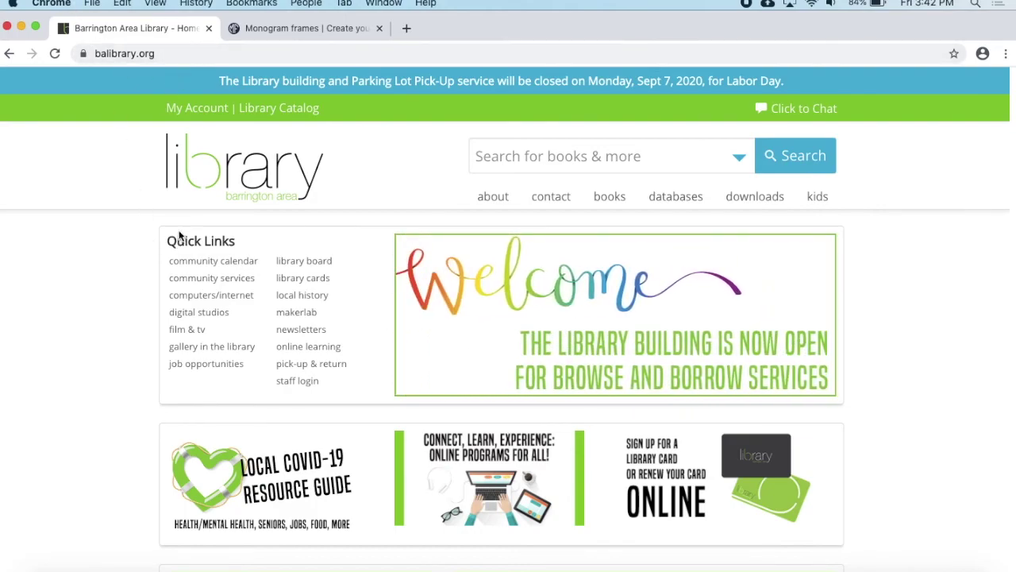
Open the full program listing from the library homepage's Upcoming Events section.
{"action": "scroll", "coordinate": [136, 247], "scroll_direction": "down", "scroll_amount": 1}
{"action": "scroll", "coordinate": [136, 243], "scroll_direction": "down", "scroll_amount": 6}
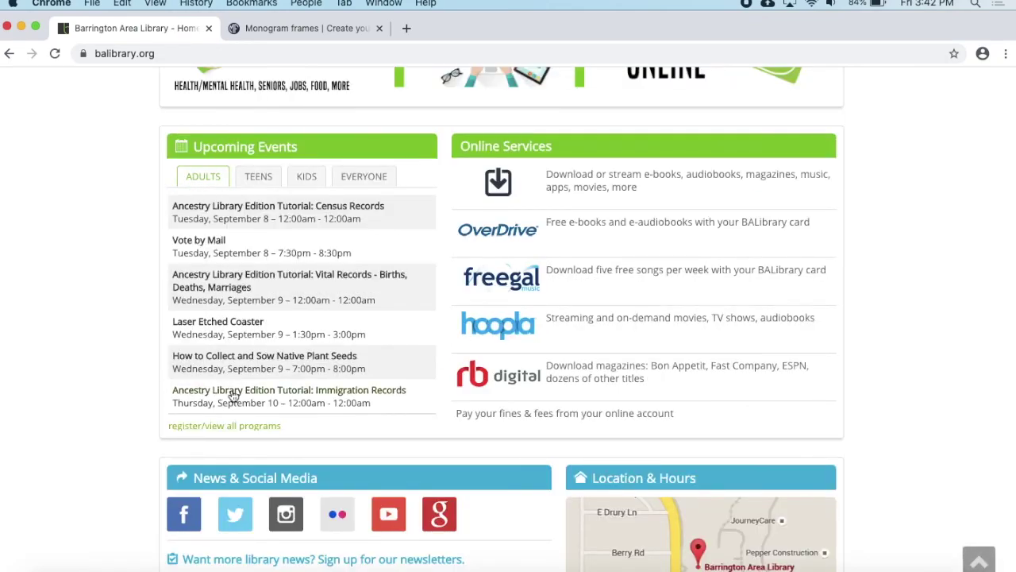
{"action": "left_click", "coordinate": [231, 429]}
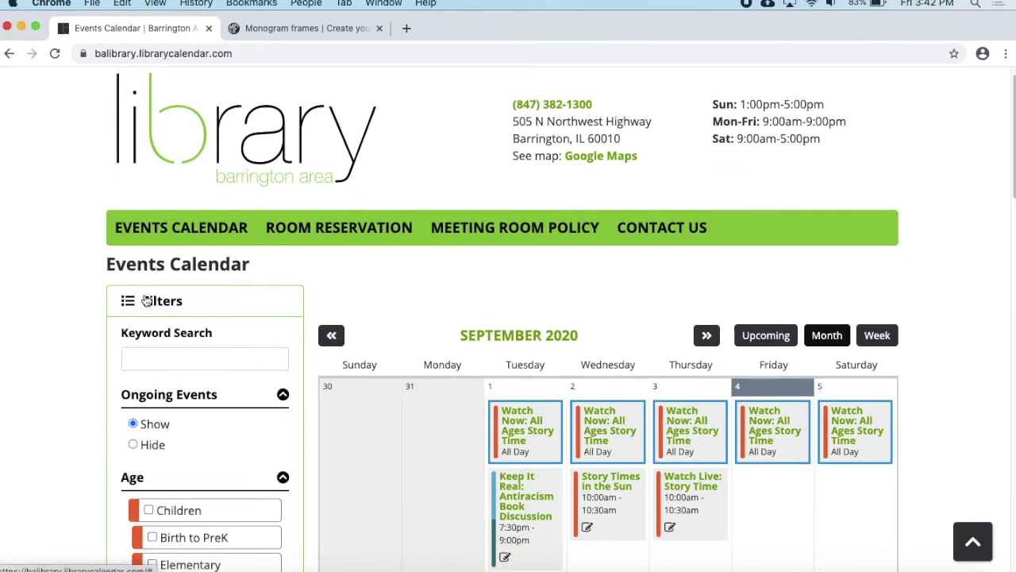
Filter the events calendar by the keyword "coaster".
{"action": "left_click", "coordinate": [163, 366]}
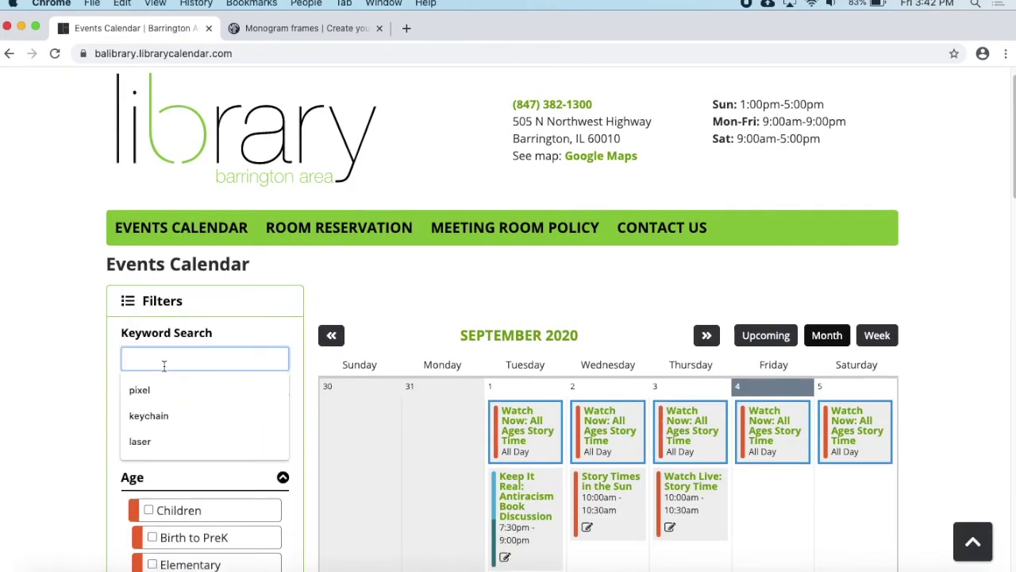
{"action": "type", "text": "coas"}
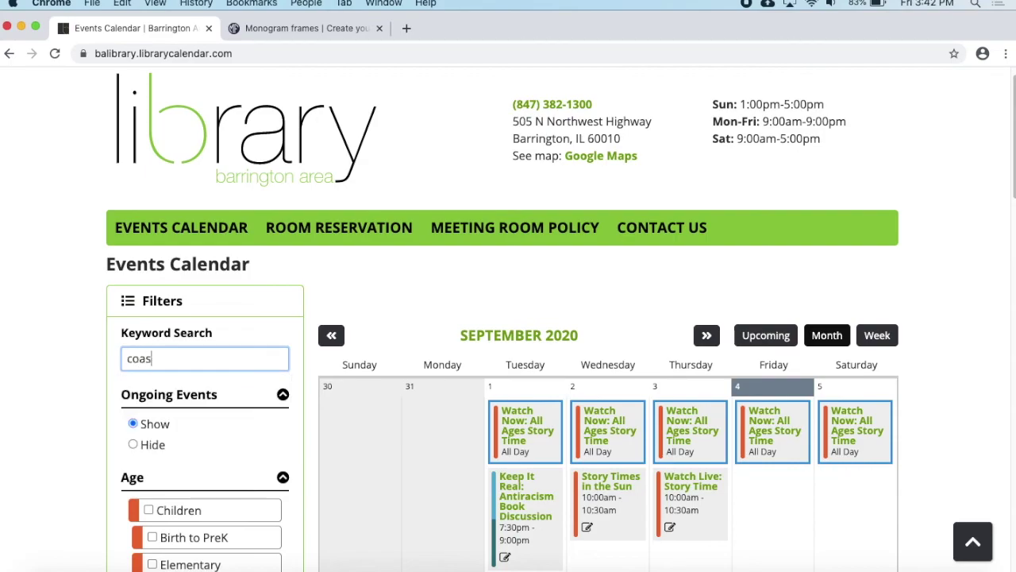
{"action": "type", "text": "ter"}
{"action": "key", "text": "Return"}
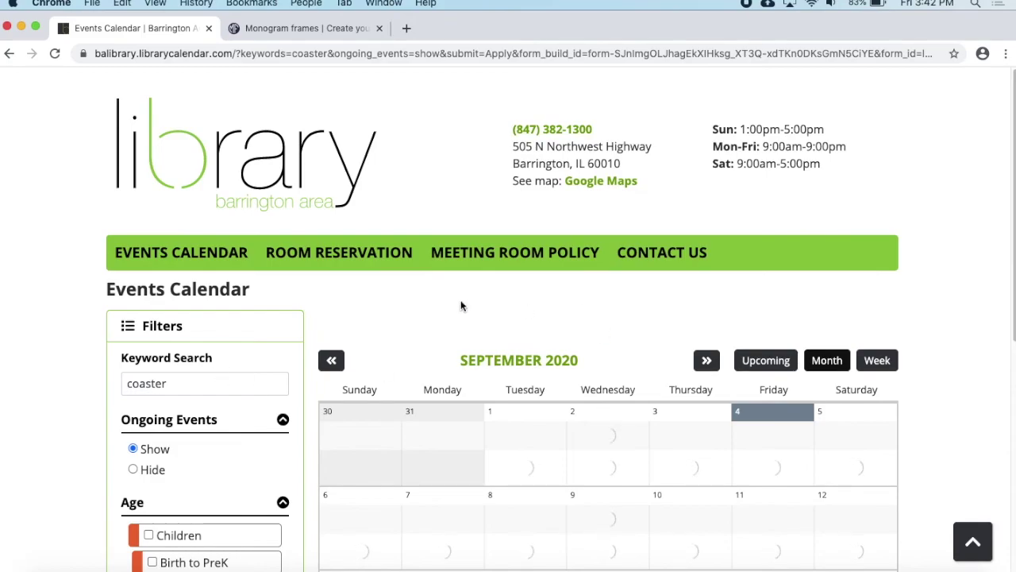
Open the Laser Etched Coaster event on September 9 in the calendar.
{"action": "scroll", "coordinate": [605, 343], "scroll_direction": "down", "scroll_amount": 1}
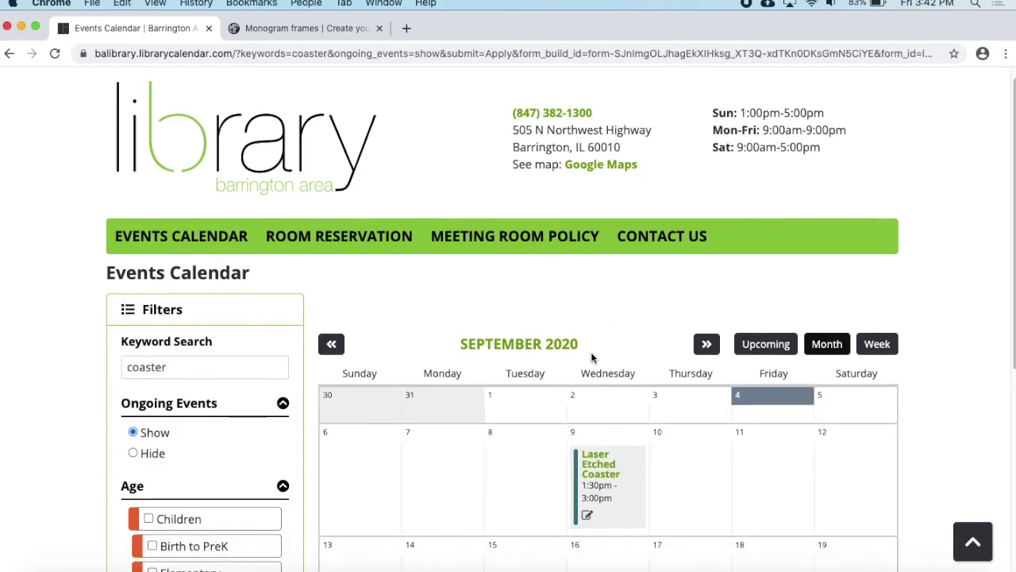
{"action": "scroll", "coordinate": [601, 361], "scroll_direction": "down", "scroll_amount": 5}
{"action": "mouse_move", "coordinate": [600, 235]}
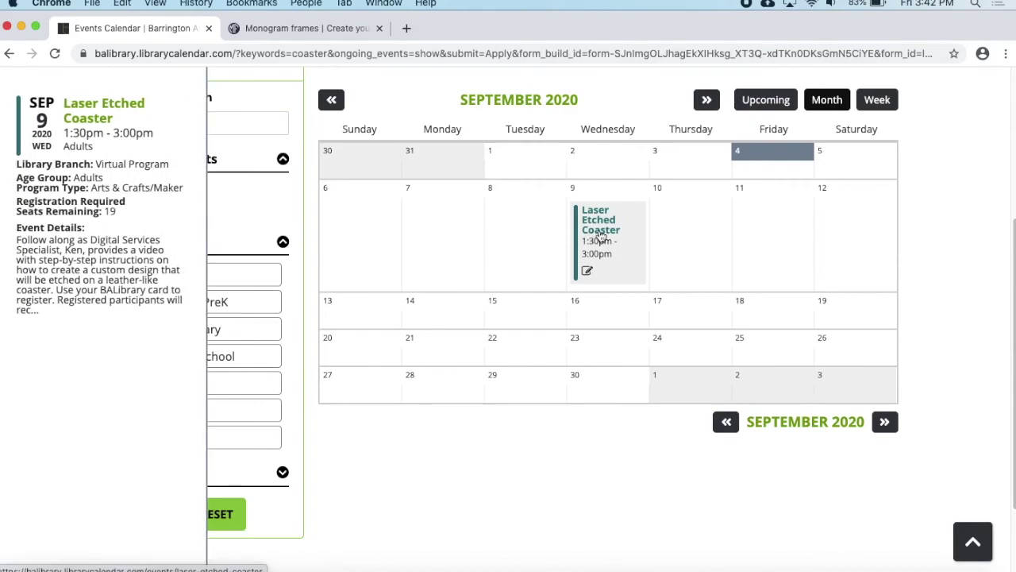
{"action": "left_click", "coordinate": [601, 236]}
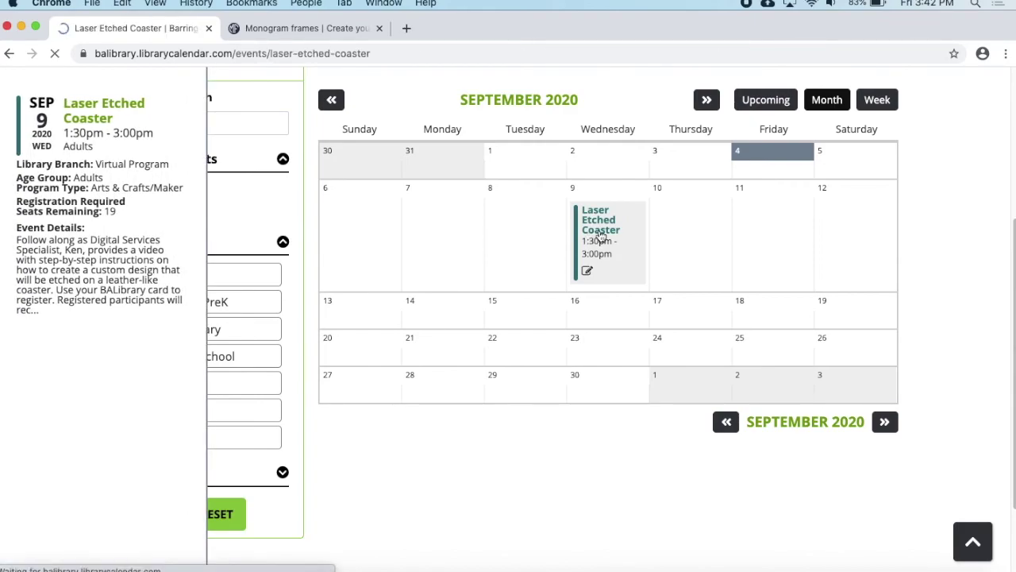
Download the Laser-Etched Coaster Template file from the Google Drive folder linked in the event details.
{"action": "scroll", "coordinate": [601, 236], "scroll_direction": "down", "scroll_amount": 15}
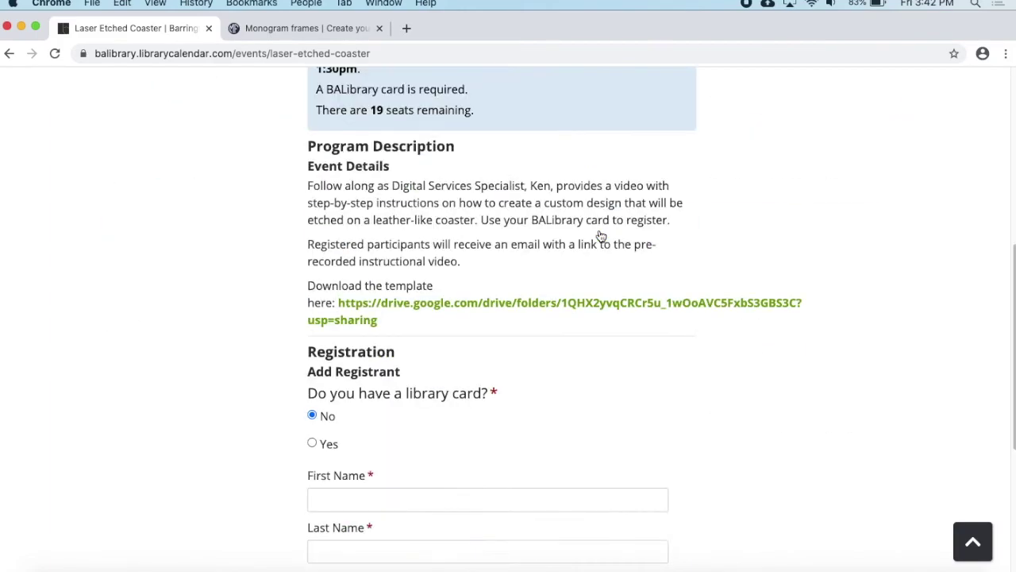
{"action": "scroll", "coordinate": [594, 232], "scroll_direction": "up", "scroll_amount": 2}
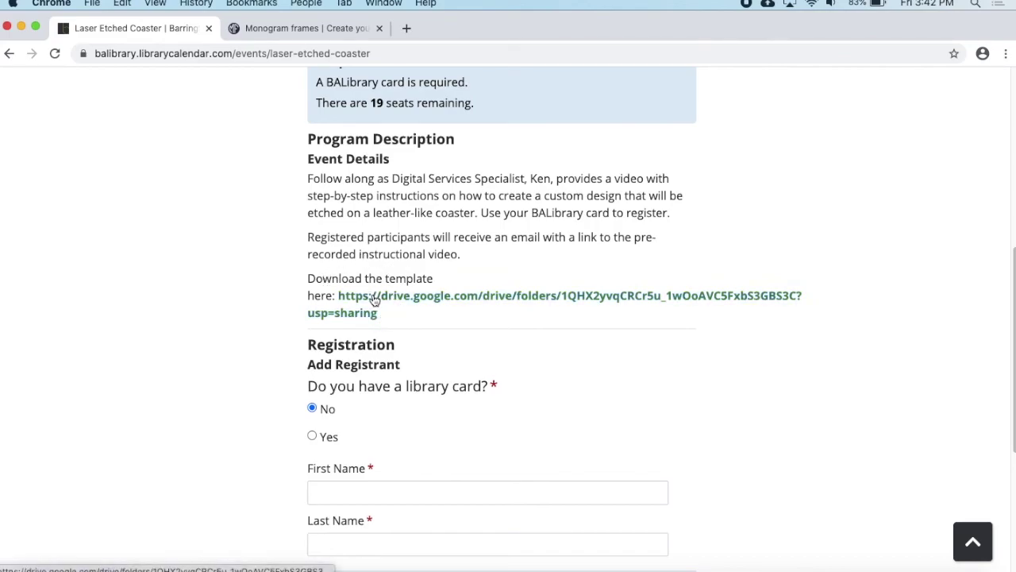
{"action": "left_click", "coordinate": [526, 297]}
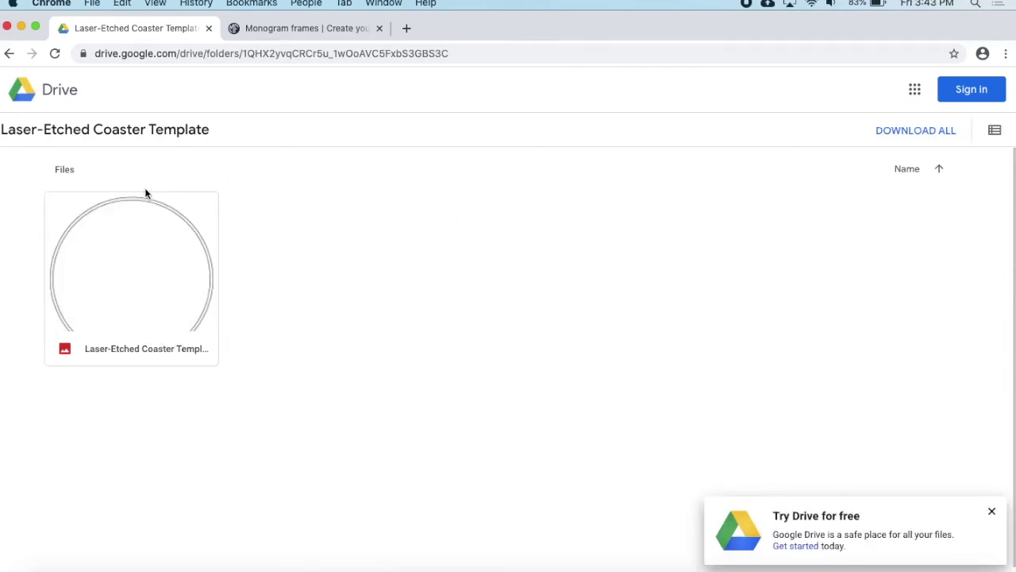
{"action": "mouse_move", "coordinate": [61, 208]}
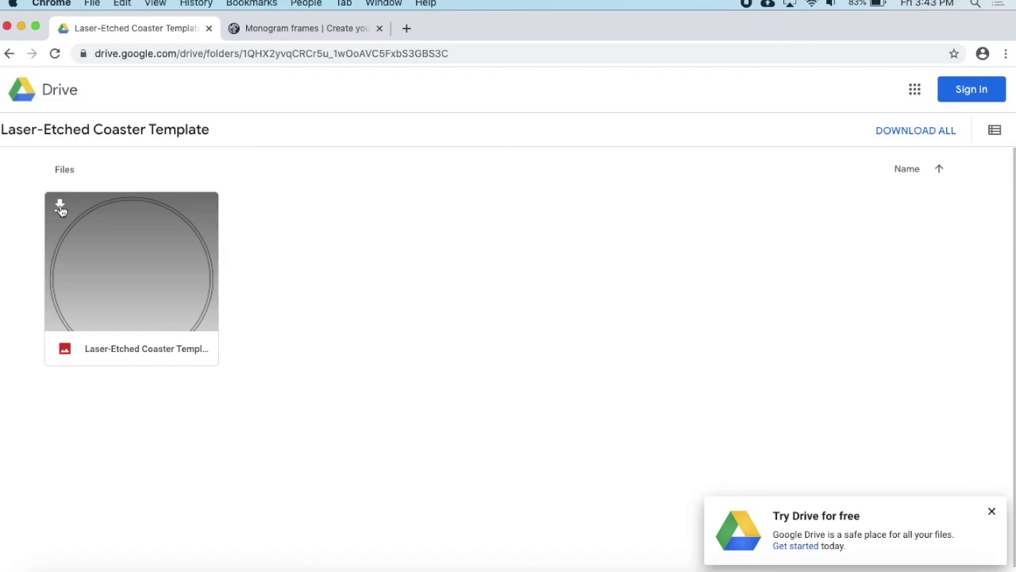
{"action": "left_click", "coordinate": [60, 208]}
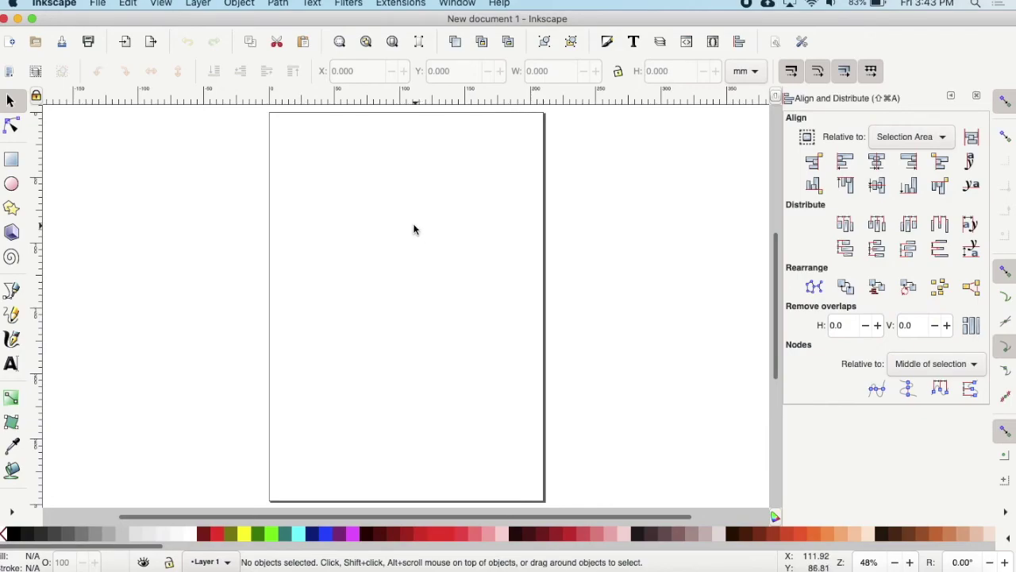
Switch to Inkscape and open Laser-Etched Coaster Template.svg from the Downloads folder.
{"action": "left_click", "coordinate": [107, 5]}
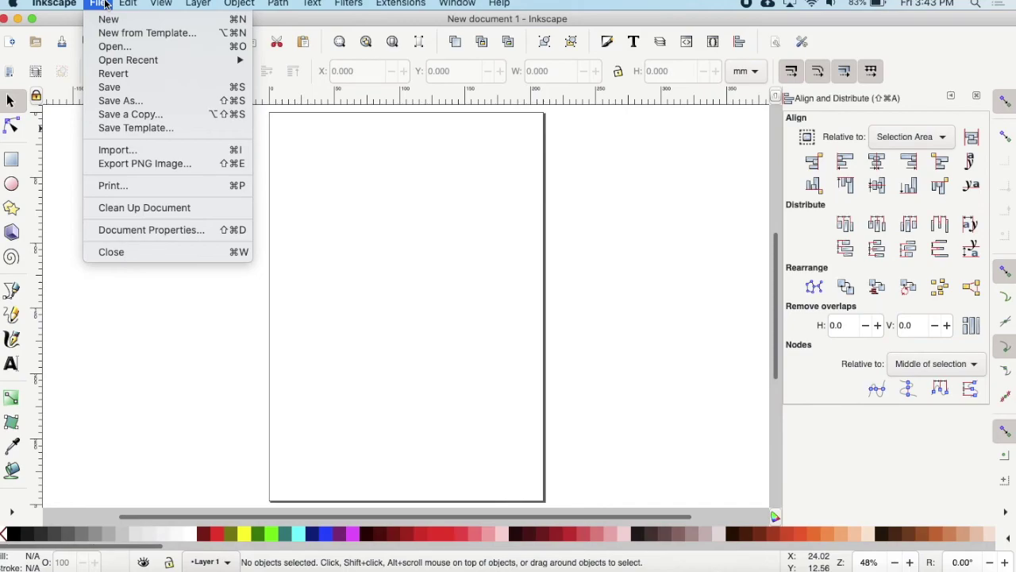
{"action": "left_click", "coordinate": [138, 47]}
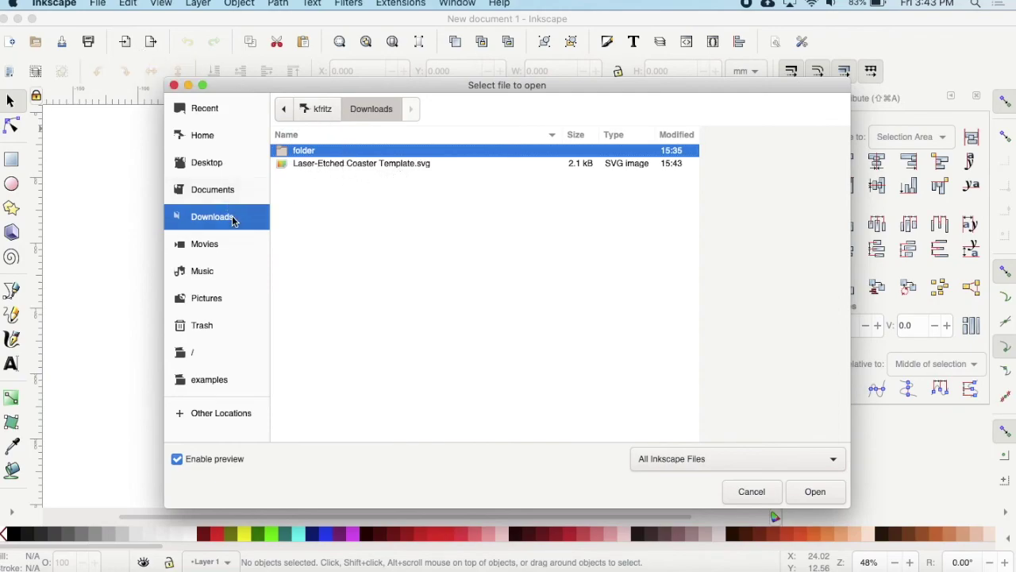
{"action": "left_click", "coordinate": [341, 163]}
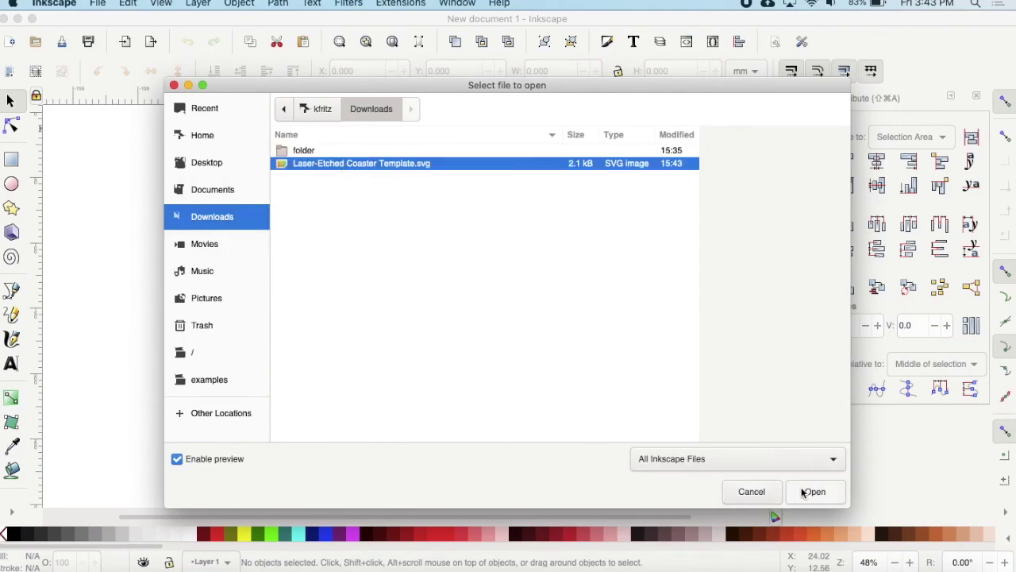
{"action": "left_click", "coordinate": [802, 492]}
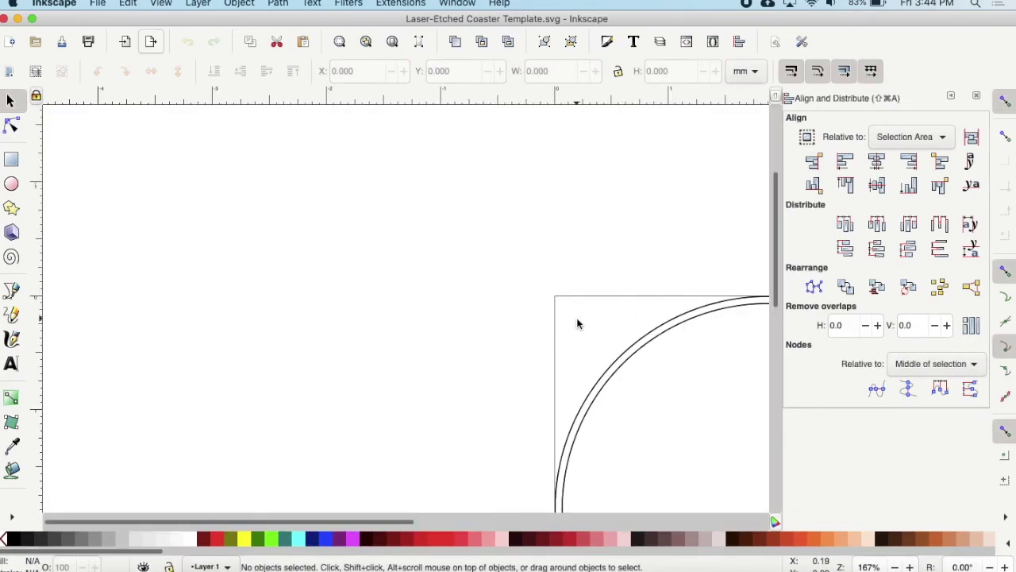
Check the template's custom page size and units in Document Properties, closing the dialog without changes.
{"action": "scroll", "coordinate": [577, 318], "scroll_direction": "down", "scroll_amount": 5}
{"action": "scroll", "coordinate": [577, 318], "scroll_direction": "up", "scroll_amount": 5}
{"action": "key", "text": "5"}
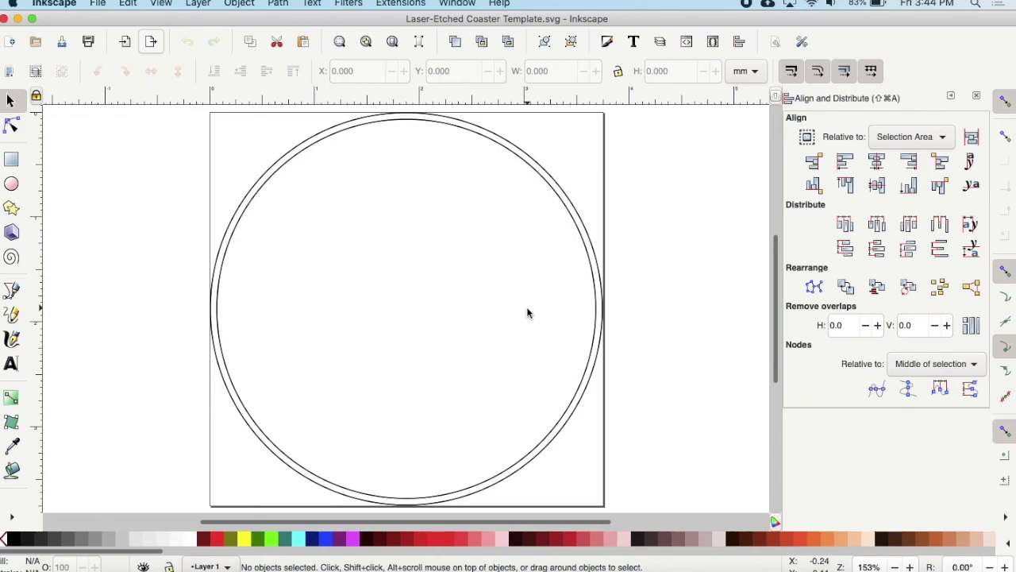
{"action": "left_click", "coordinate": [103, 4]}
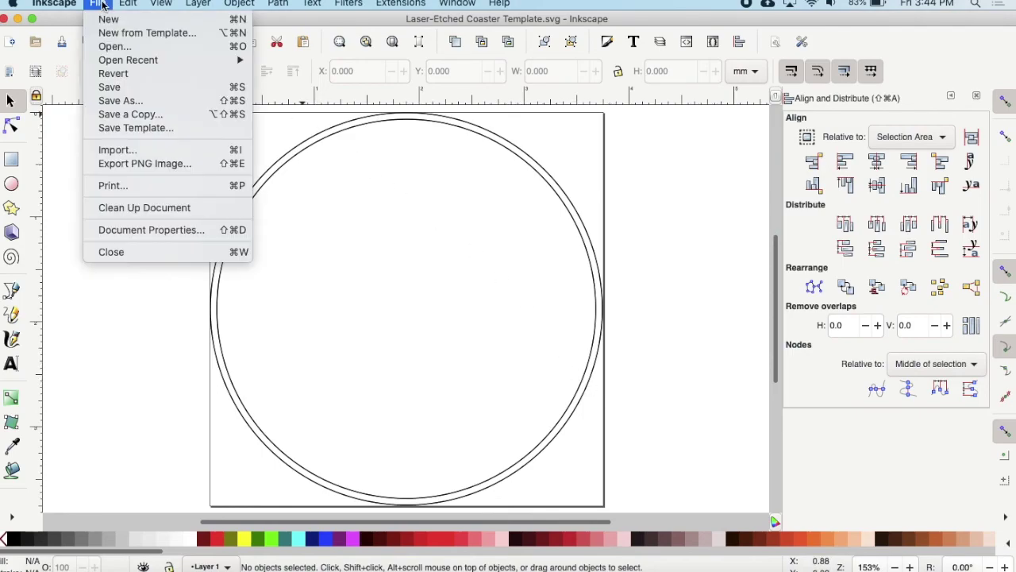
{"action": "left_click", "coordinate": [137, 231]}
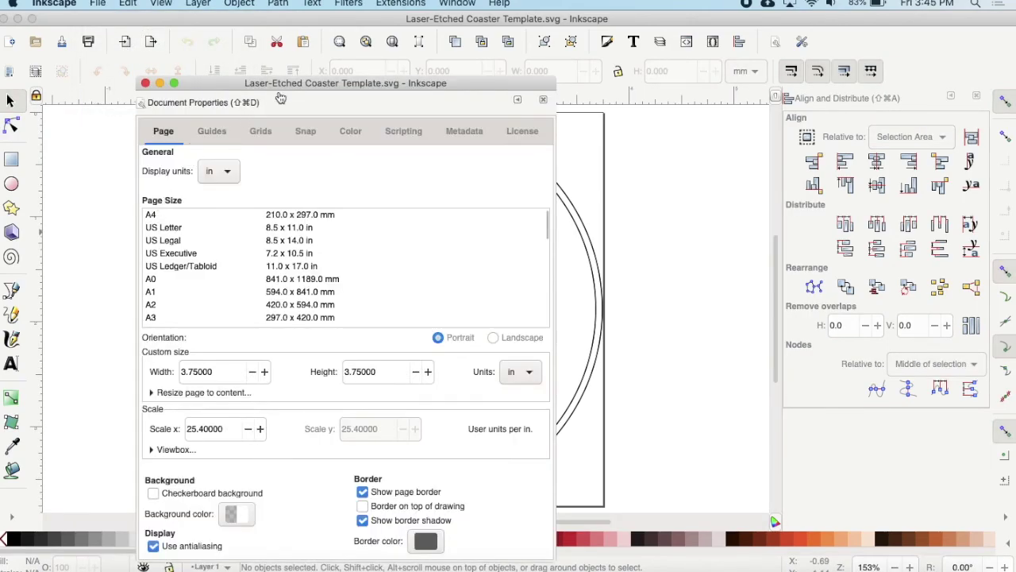
{"action": "left_click_drag", "start_coordinate": [286, 86], "coordinate": [333, 28]}
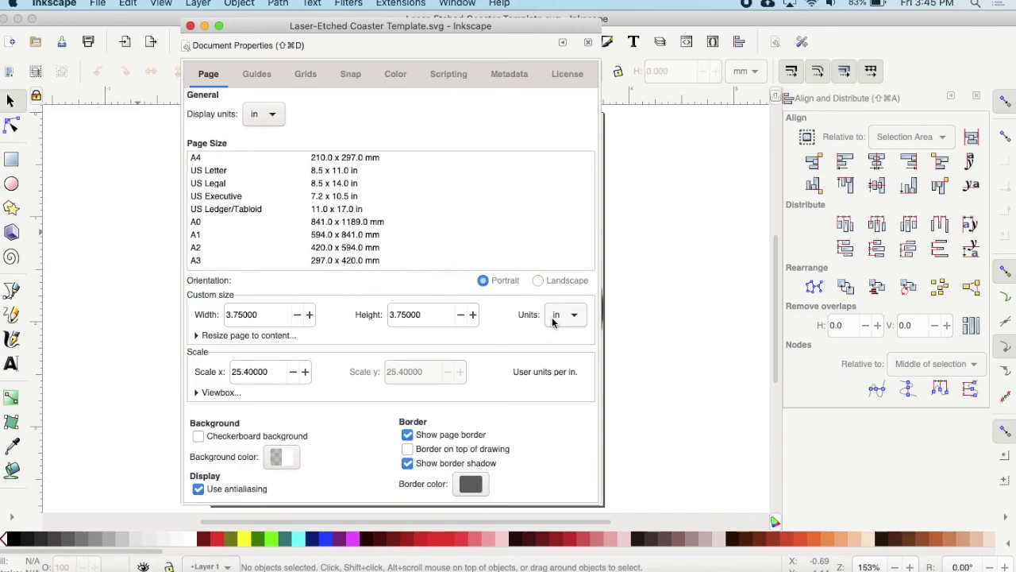
{"action": "key", "text": "super+w"}
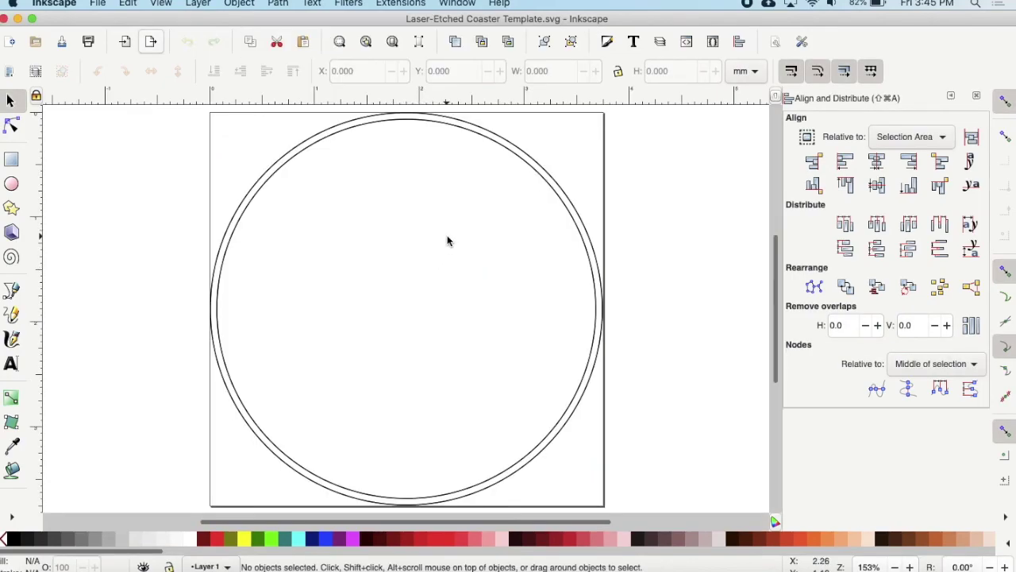
{"action": "scroll", "coordinate": [447, 240], "scroll_direction": "down", "scroll_amount": 3}
{"action": "scroll", "coordinate": [447, 238], "scroll_direction": "up", "scroll_amount": 4}
{"action": "scroll", "coordinate": [447, 240], "scroll_direction": "down", "scroll_amount": 6}
{"action": "scroll", "coordinate": [446, 243], "scroll_direction": "up", "scroll_amount": 3}
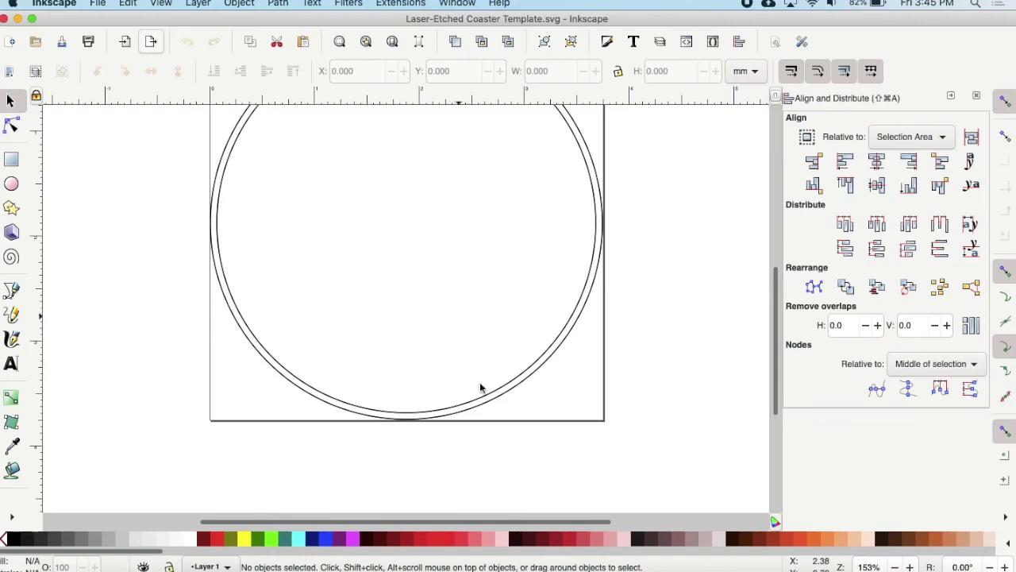
{"action": "scroll", "coordinate": [491, 520], "scroll_direction": "right", "scroll_amount": 5}
{"action": "scroll", "coordinate": [525, 508], "scroll_direction": "left", "scroll_amount": 5}
{"action": "scroll", "coordinate": [401, 434], "scroll_direction": "up", "scroll_amount": 4}
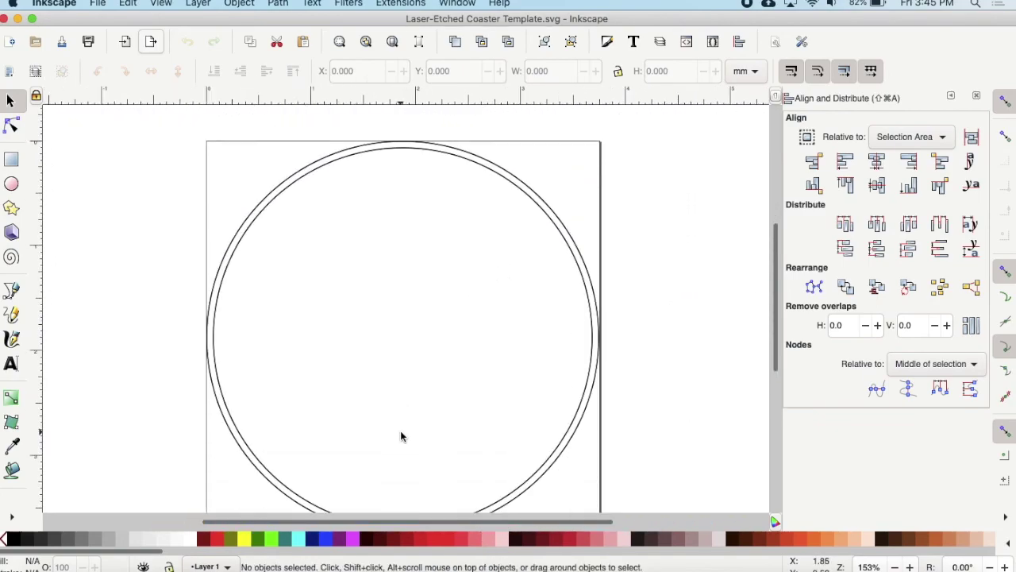
{"action": "scroll", "coordinate": [400, 431], "scroll_direction": "down", "scroll_amount": 1}
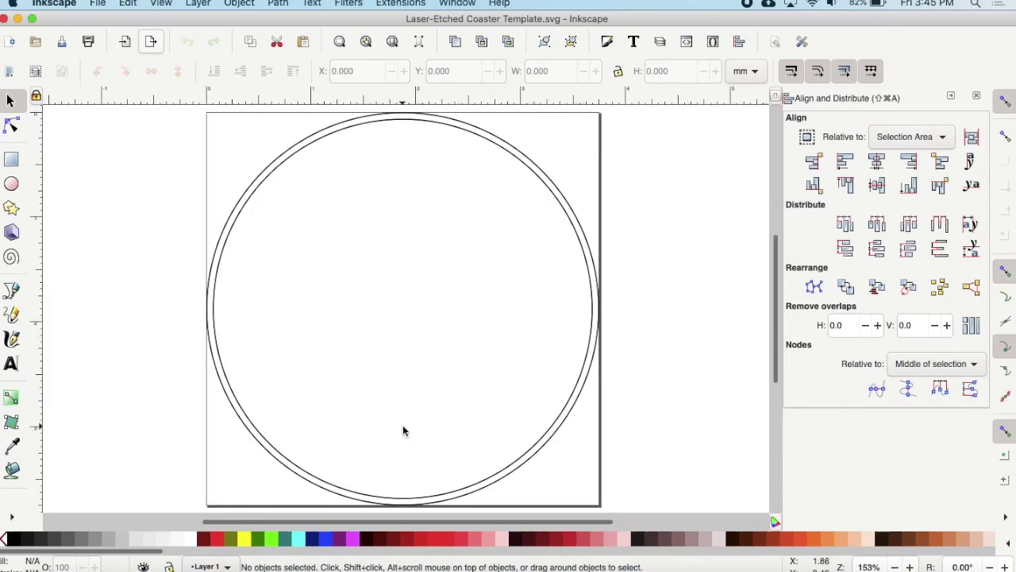
{"action": "scroll", "coordinate": [402, 430], "scroll_direction": "up", "scroll_amount": 3}
{"action": "scroll", "coordinate": [402, 430], "scroll_direction": "down", "scroll_amount": 3}
{"action": "scroll", "coordinate": [403, 430], "scroll_direction": "down", "scroll_amount": 2}
{"action": "scroll", "coordinate": [402, 431], "scroll_direction": "up", "scroll_amount": 1}
{"action": "scroll", "coordinate": [402, 430], "scroll_direction": "down", "scroll_amount": 2}
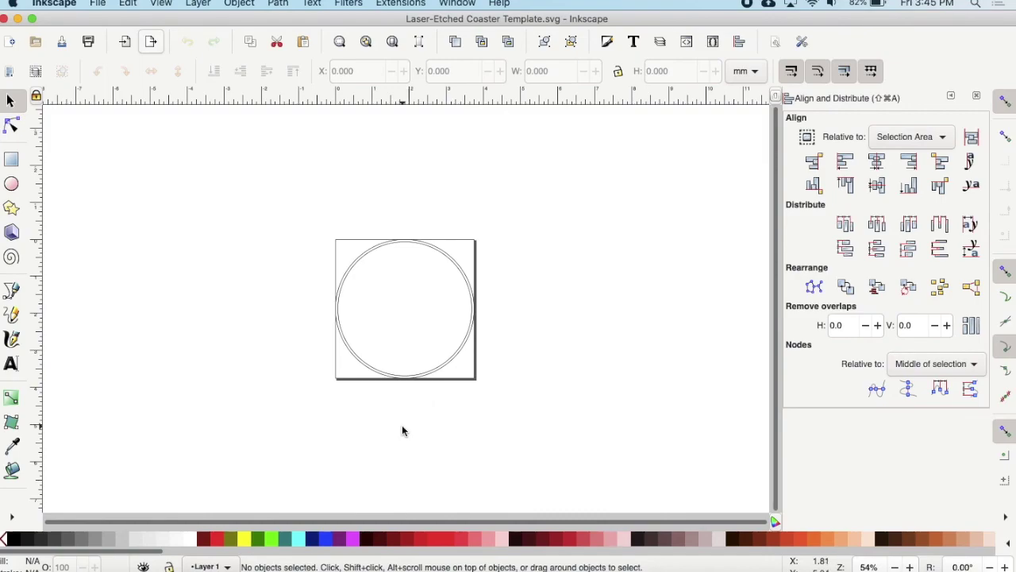
{"action": "key", "text": "5"}
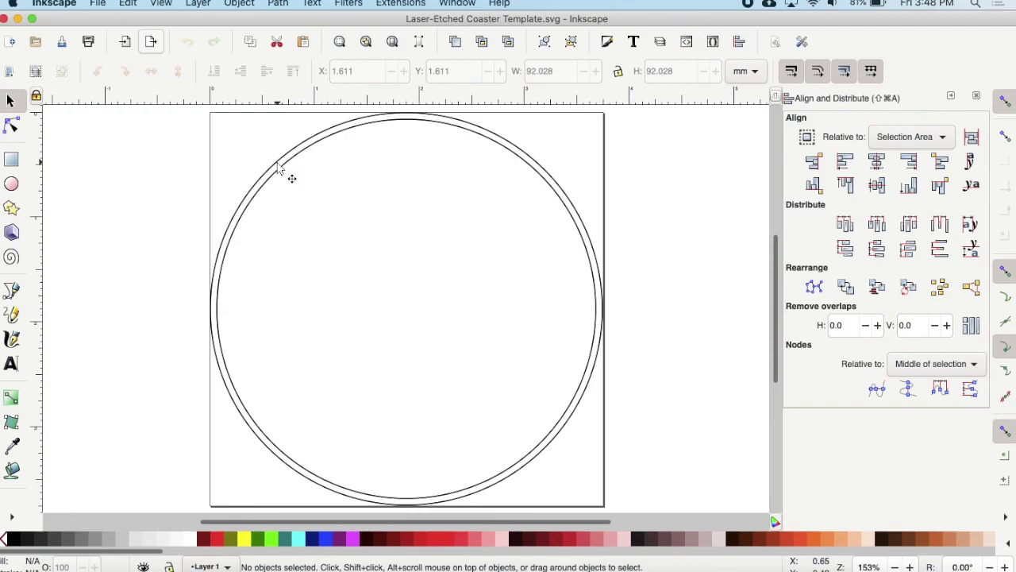
Switch to monogramframes.com in Chrome and browse the available monogram fonts.
{"action": "key", "text": "super+Tab"}
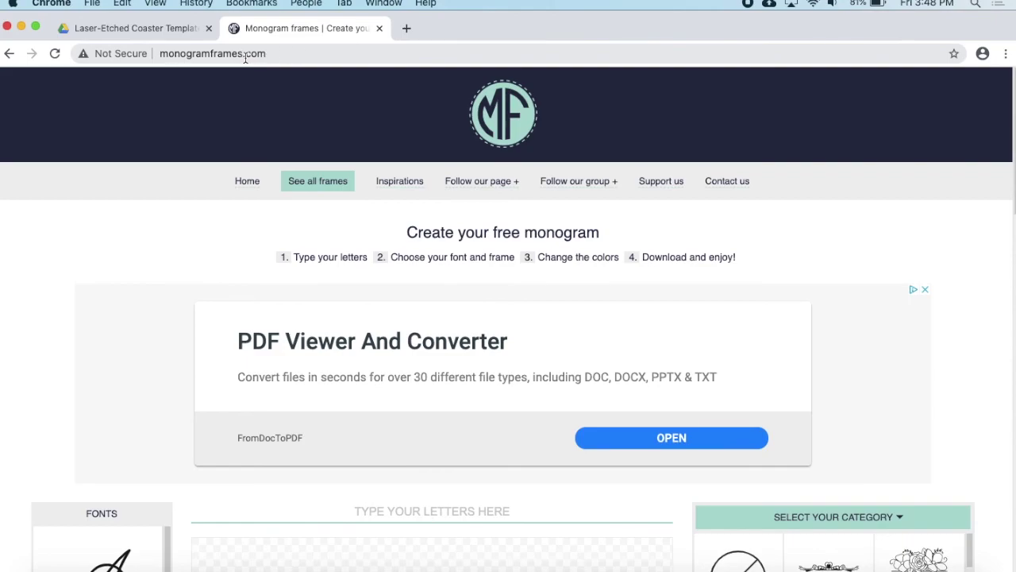
{"action": "scroll", "coordinate": [522, 341], "scroll_direction": "down", "scroll_amount": 5}
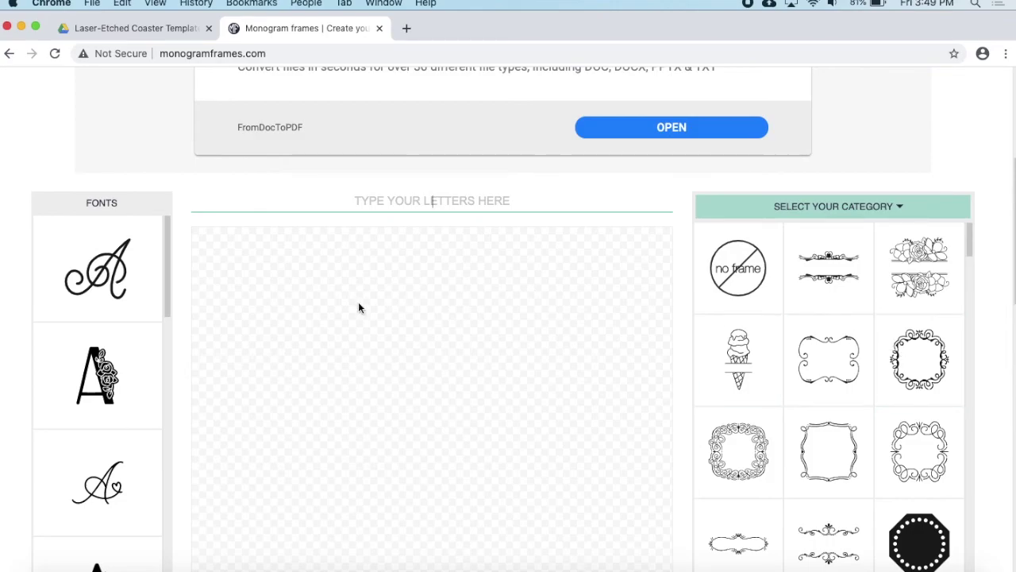
{"action": "scroll", "coordinate": [358, 308], "scroll_direction": "down", "scroll_amount": 1}
{"action": "scroll", "coordinate": [360, 308], "scroll_direction": "down", "scroll_amount": 3}
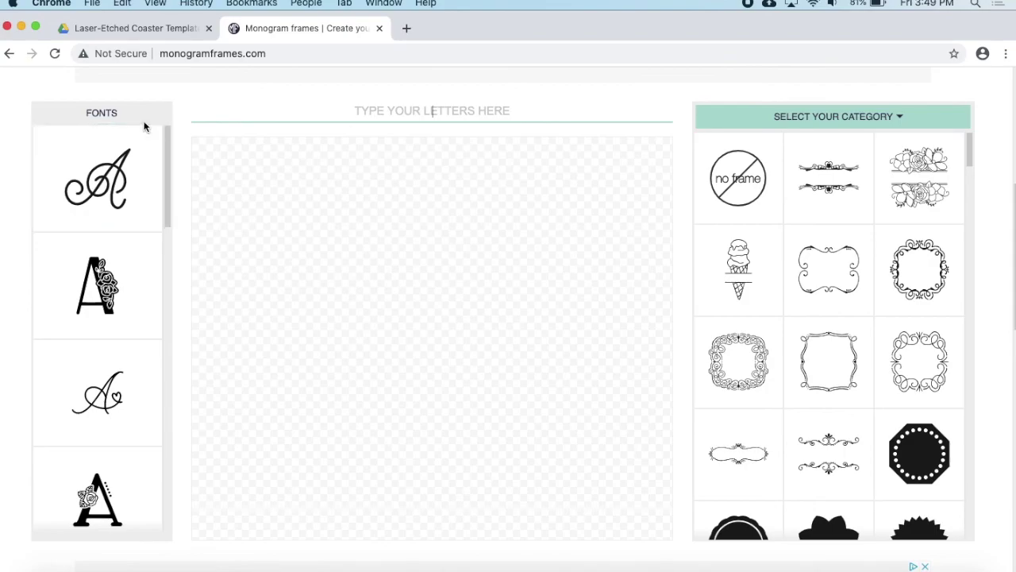
{"action": "scroll", "coordinate": [139, 268], "scroll_direction": "down", "scroll_amount": 15}
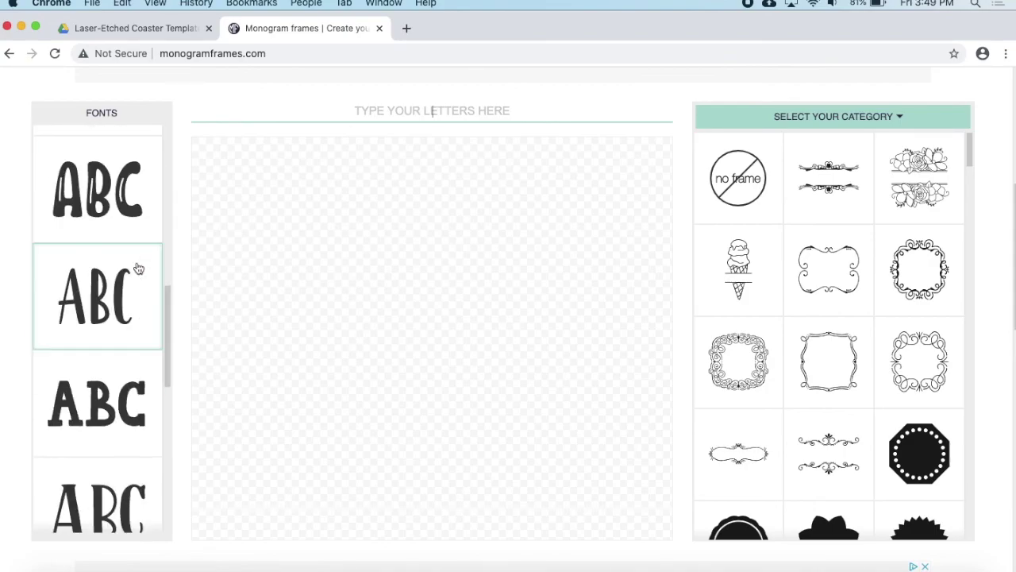
{"action": "scroll", "coordinate": [139, 268], "scroll_direction": "up", "scroll_amount": 15}
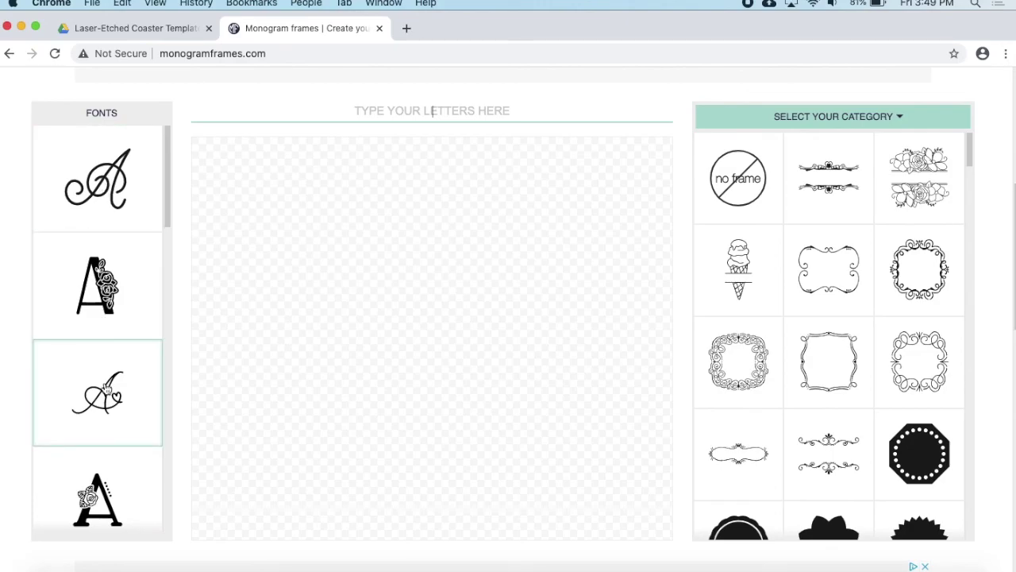
{"action": "scroll", "coordinate": [104, 365], "scroll_direction": "down", "scroll_amount": 3}
{"action": "scroll", "coordinate": [109, 362], "scroll_direction": "up", "scroll_amount": 3}
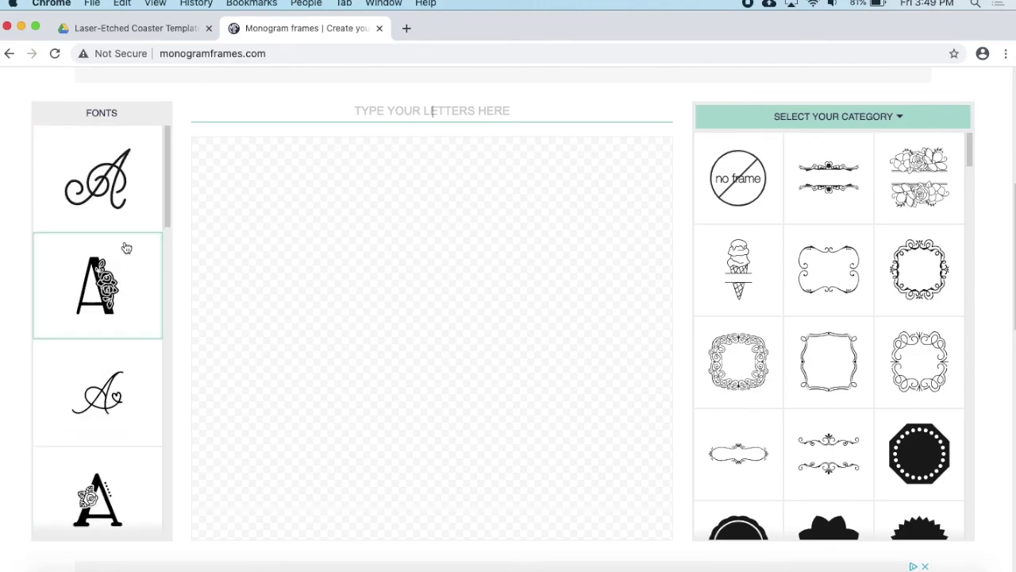
{"action": "scroll", "coordinate": [124, 247], "scroll_direction": "down", "scroll_amount": 10}
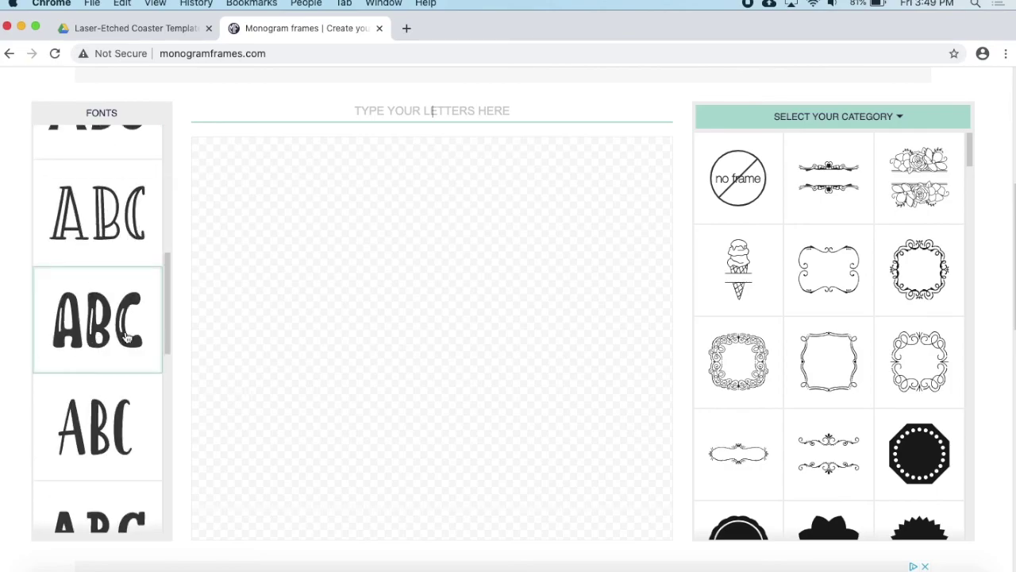
{"action": "scroll", "coordinate": [106, 341], "scroll_direction": "down", "scroll_amount": 1}
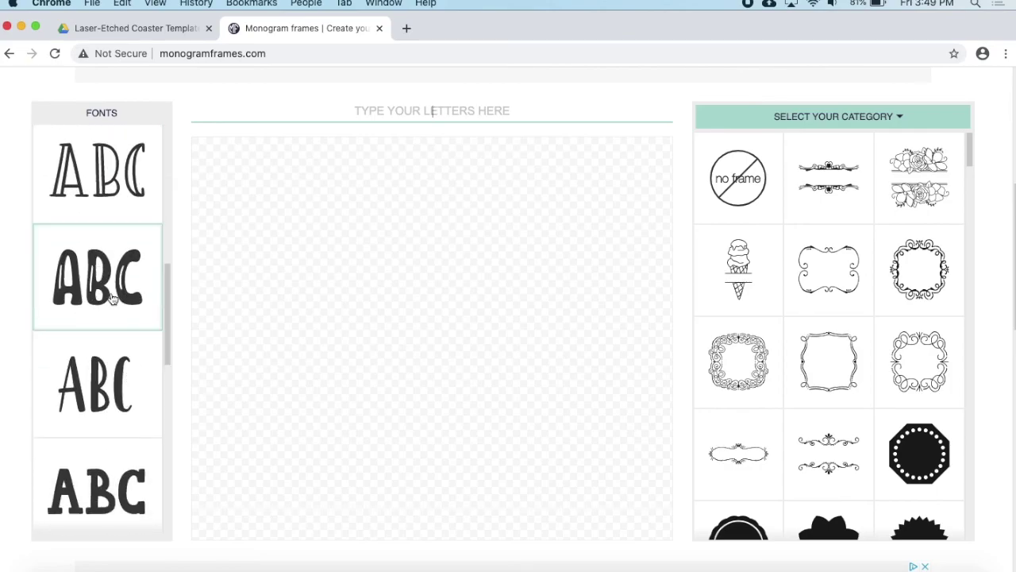
{"action": "scroll", "coordinate": [123, 290], "scroll_direction": "up", "scroll_amount": 2}
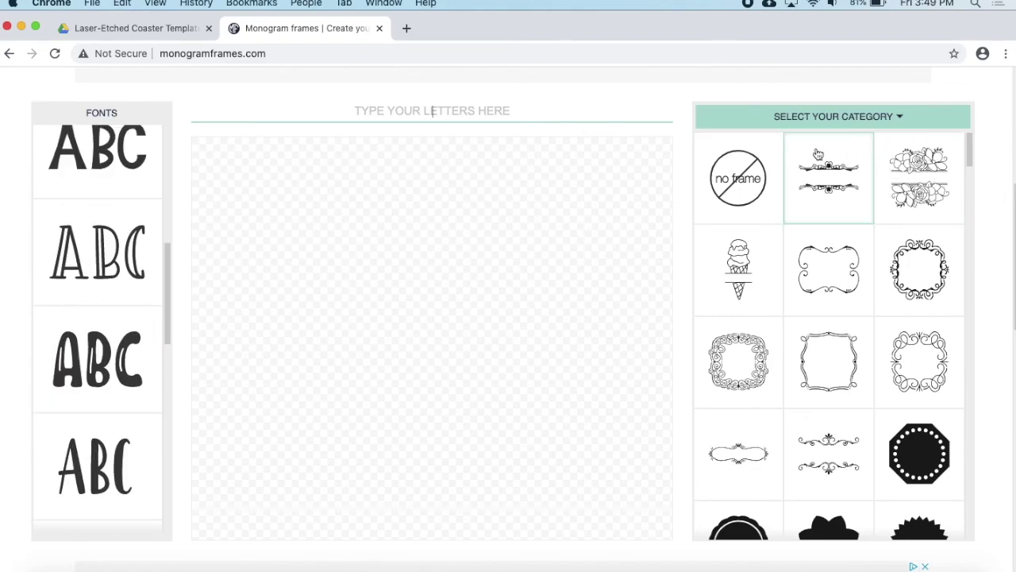
Look through the frame designs and apply the bold round frame with an interlaced, braided border.
{"action": "scroll", "coordinate": [915, 200], "scroll_direction": "down", "scroll_amount": 10}
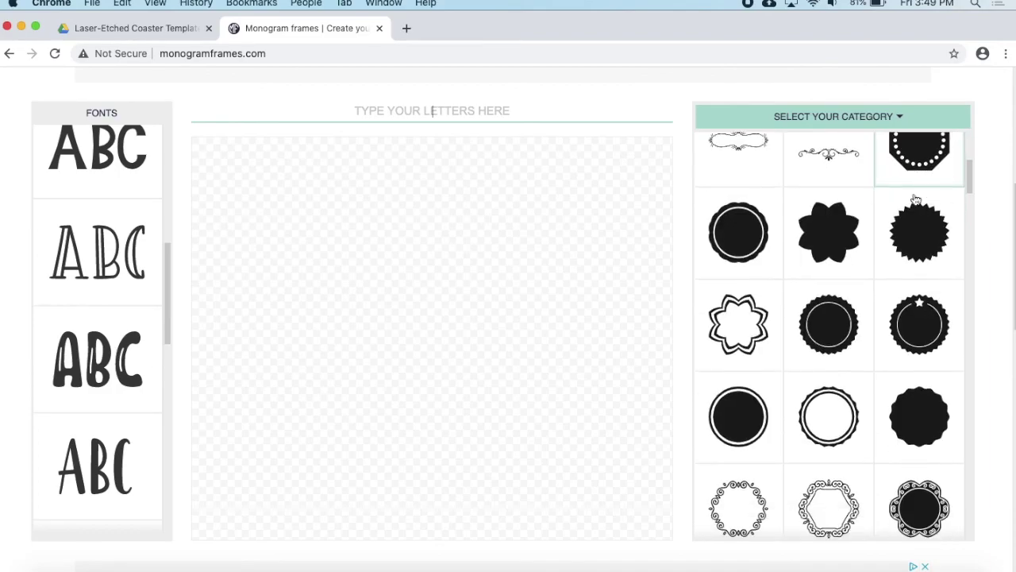
{"action": "scroll", "coordinate": [915, 200], "scroll_direction": "down", "scroll_amount": 15}
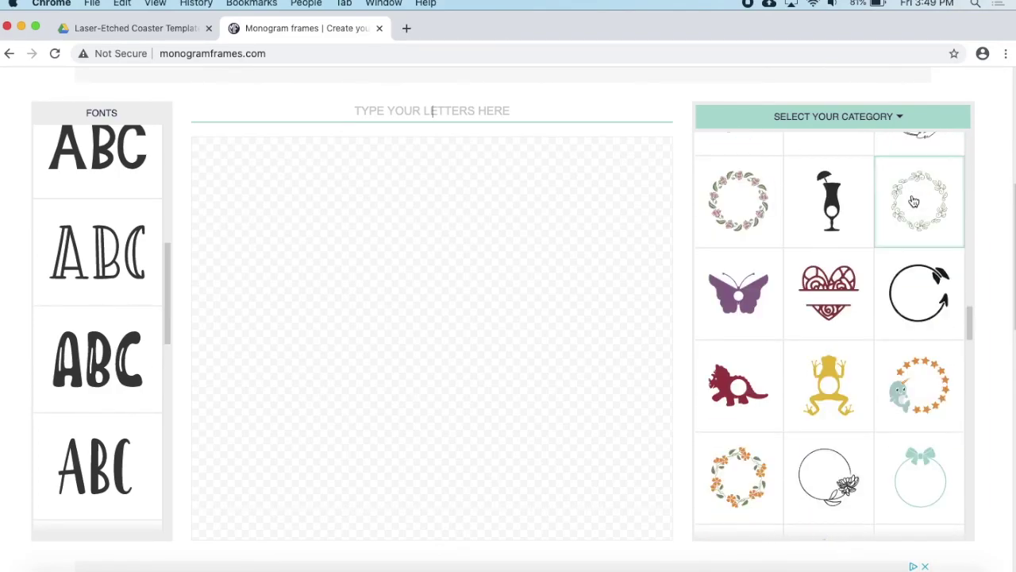
{"action": "scroll", "coordinate": [910, 208], "scroll_direction": "up", "scroll_amount": 8}
{"action": "scroll", "coordinate": [910, 208], "scroll_direction": "up", "scroll_amount": 10}
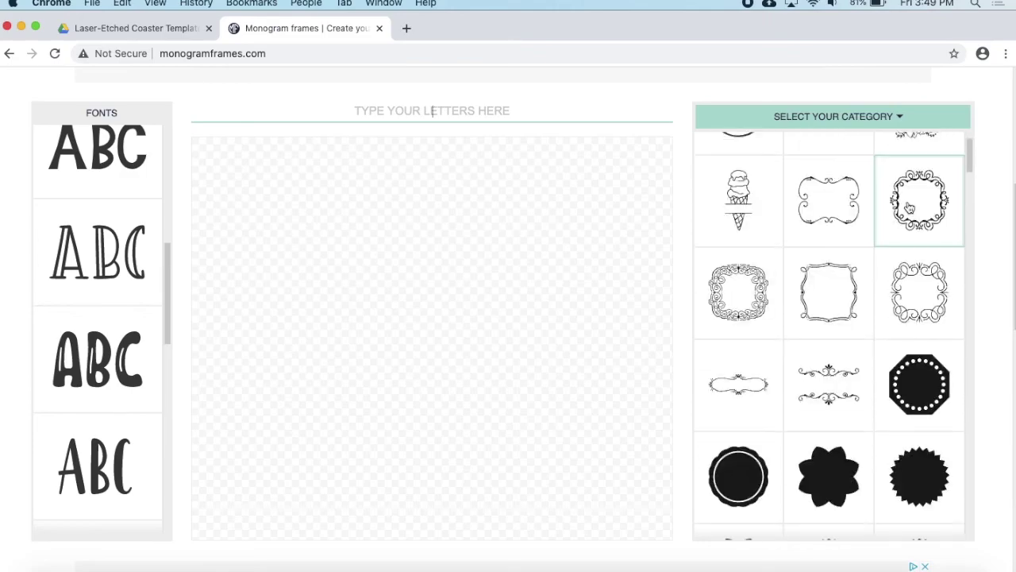
{"action": "scroll", "coordinate": [830, 317], "scroll_direction": "down", "scroll_amount": 3}
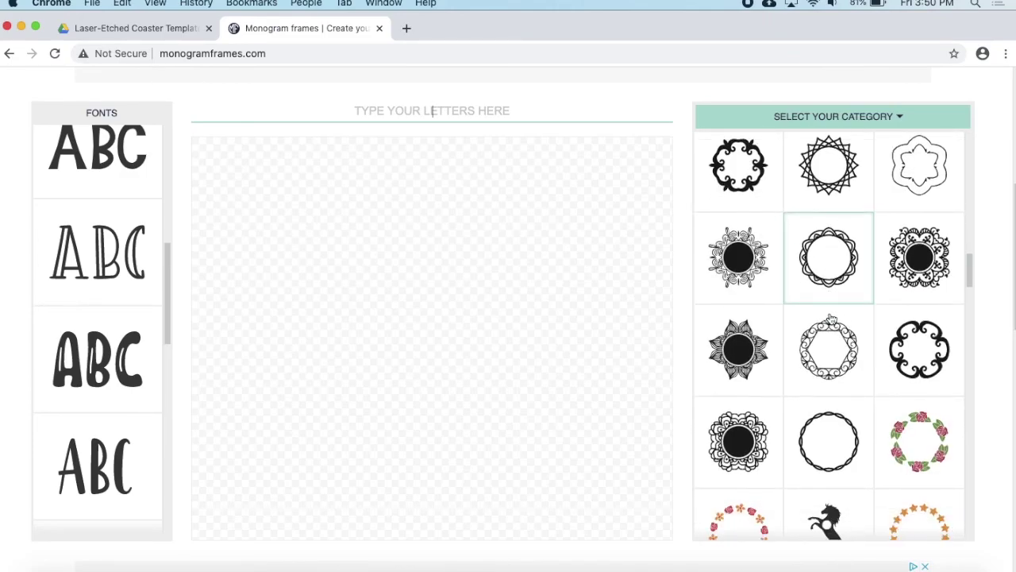
{"action": "scroll", "coordinate": [831, 319], "scroll_direction": "down", "scroll_amount": 4}
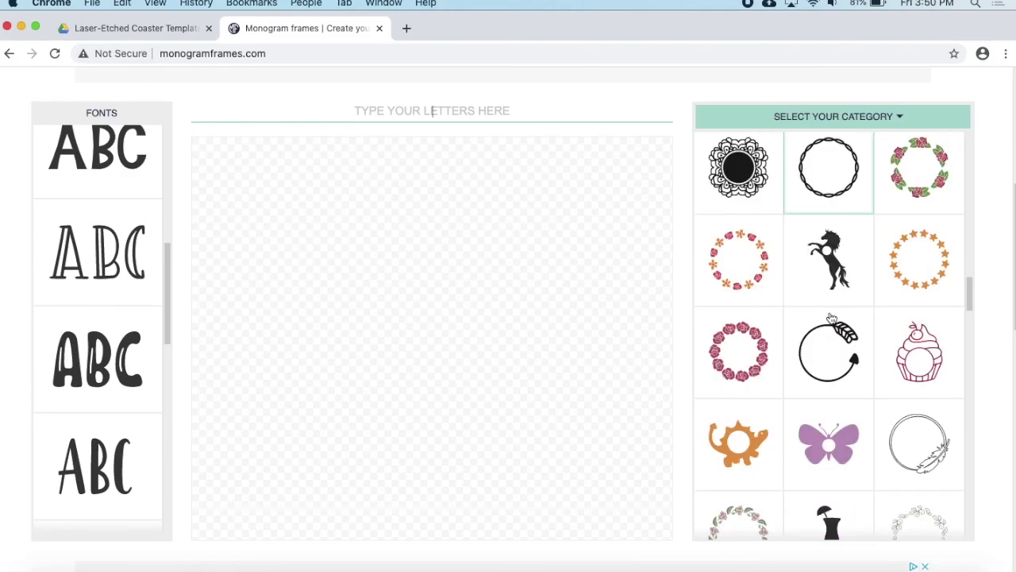
{"action": "scroll", "coordinate": [832, 318], "scroll_direction": "down", "scroll_amount": 6}
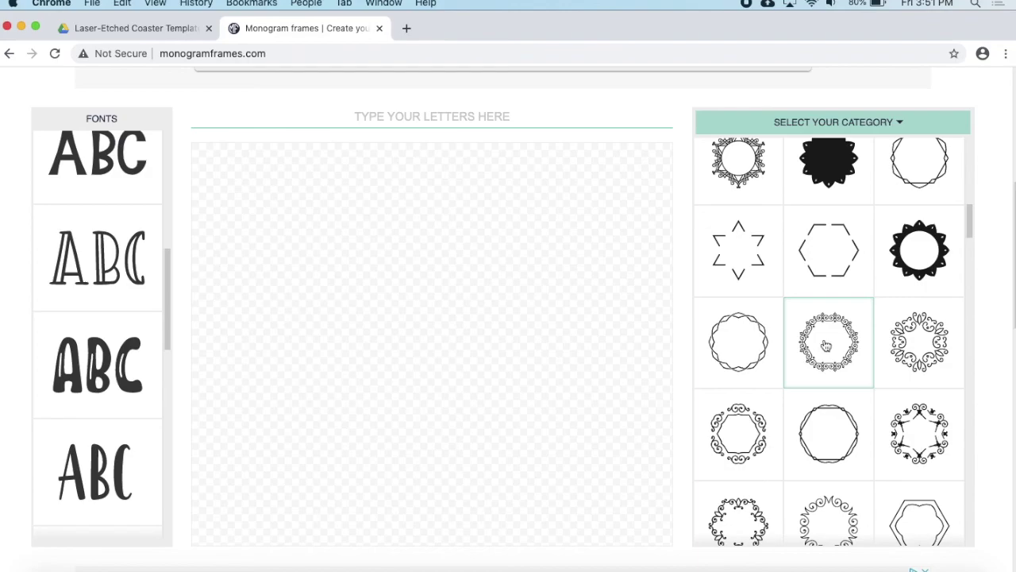
{"action": "scroll", "coordinate": [813, 351], "scroll_direction": "down", "scroll_amount": 5}
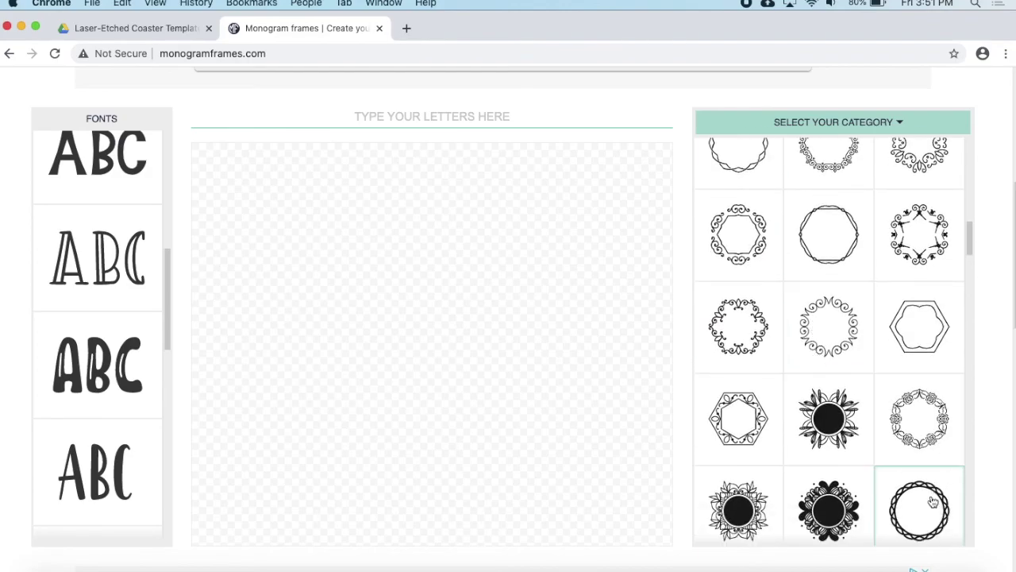
{"action": "left_click", "coordinate": [933, 501]}
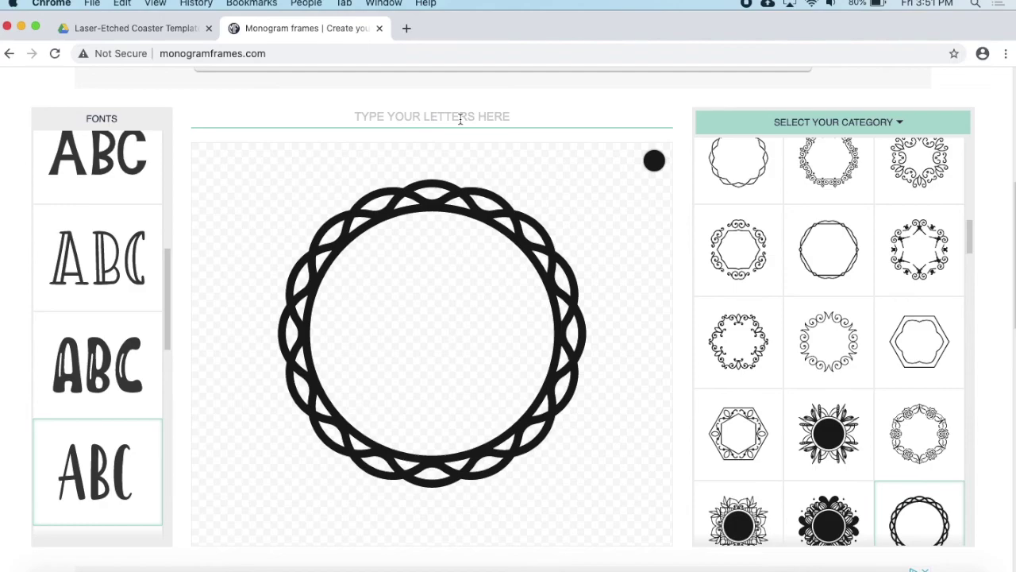
Enter the first name in capitals as the monogram letters and apply the bold slab-serif ABC font.
{"action": "left_click", "coordinate": [433, 116]}
{"action": "type", "text": "KEN"}
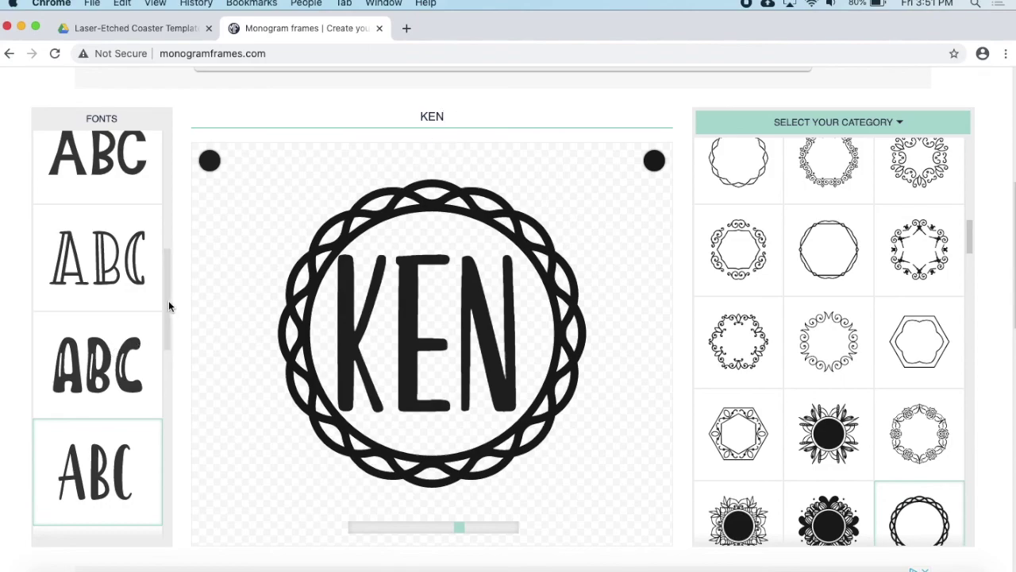
{"action": "left_click_drag", "start_coordinate": [166, 300], "coordinate": [166, 336]}
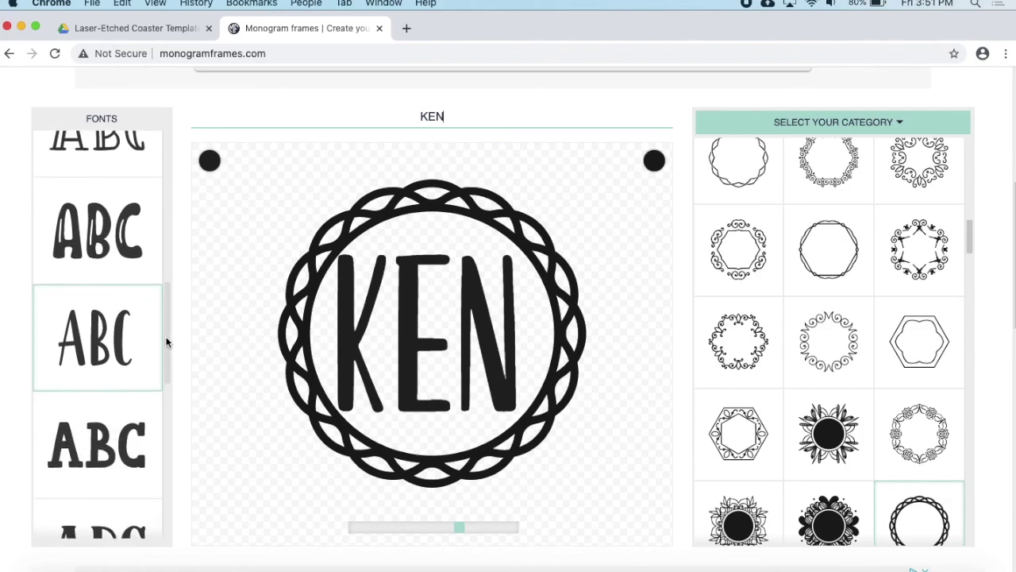
{"action": "left_click", "coordinate": [115, 452]}
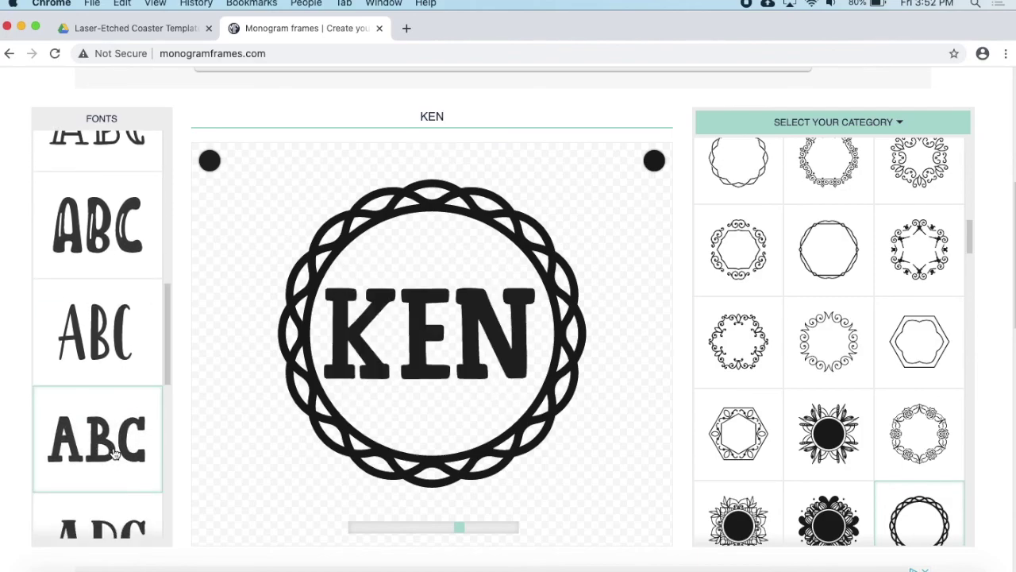
Try the tall serif ABC font, then the two-letter round monogram font with a pair of initials.
{"action": "scroll", "coordinate": [119, 437], "scroll_direction": "down", "scroll_amount": 3}
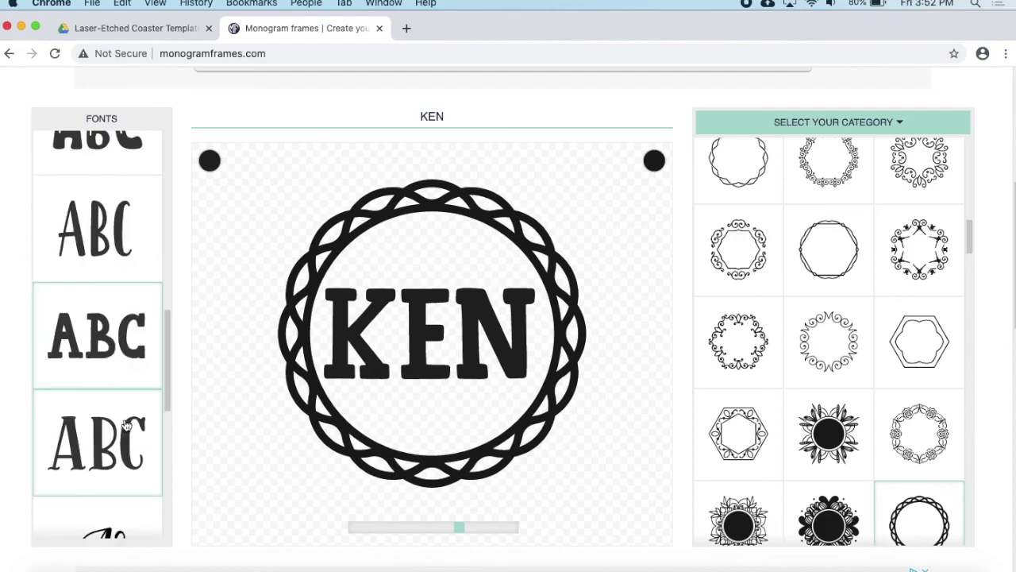
{"action": "left_click", "coordinate": [131, 429]}
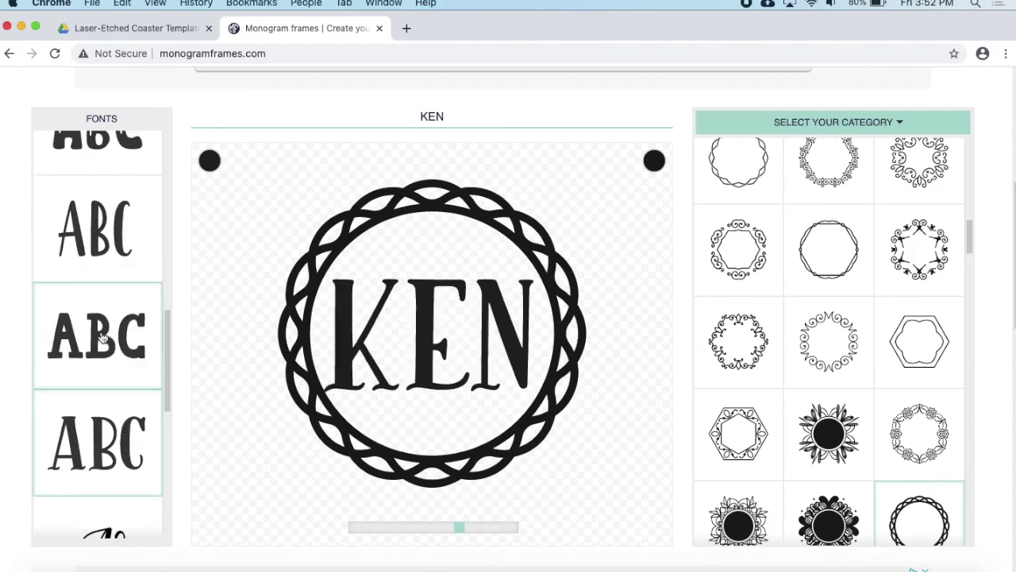
{"action": "scroll", "coordinate": [102, 326], "scroll_direction": "down", "scroll_amount": 5}
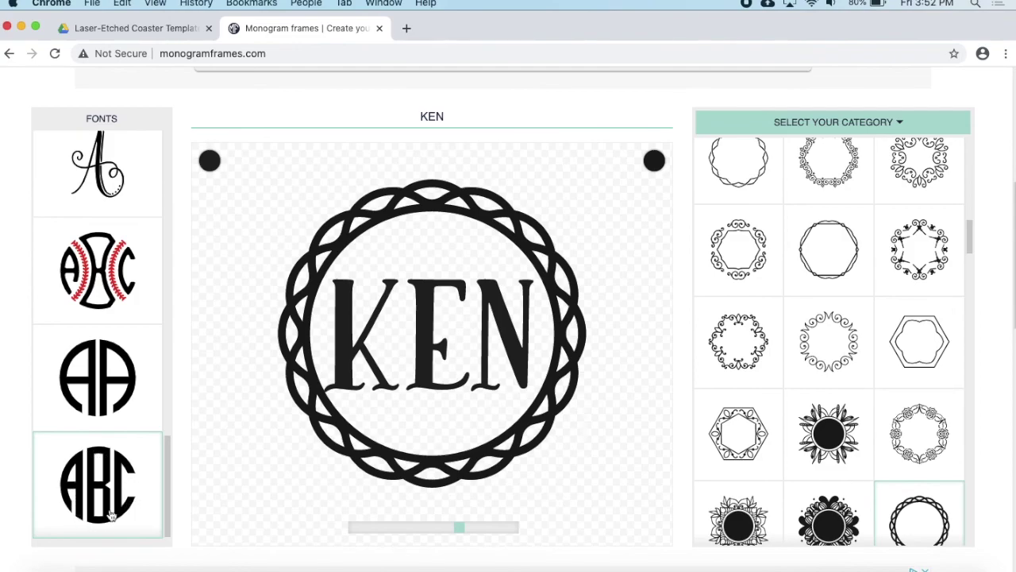
{"action": "left_click", "coordinate": [97, 389]}
{"action": "type", "text": "KF"}
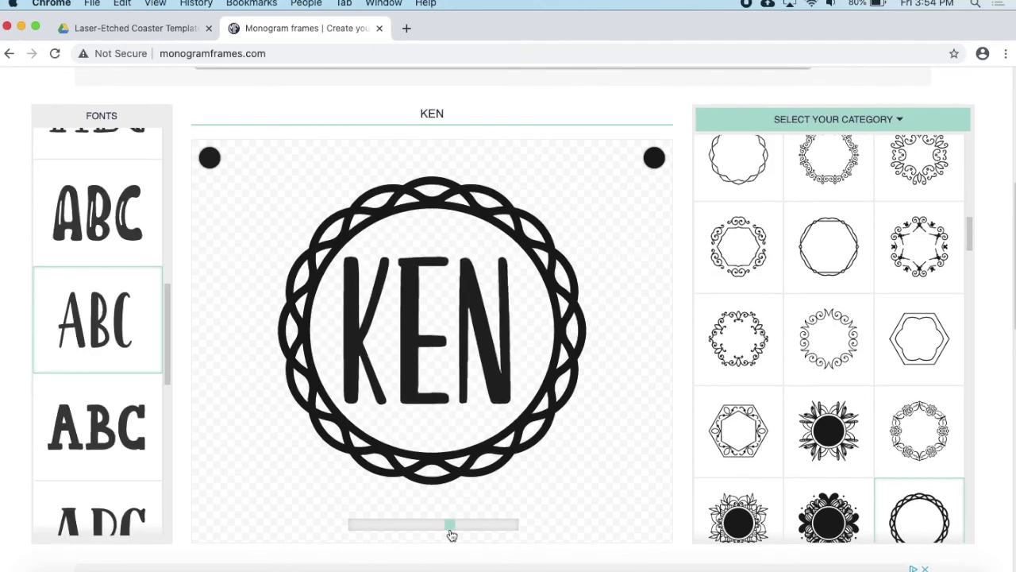
Shrink the monogram lettering slightly inside the frame and set it in the bold slab-serif ABC font.
{"action": "mouse_move", "coordinate": [450, 535]}
{"action": "left_mouse_down"}
{"action": "mouse_move", "coordinate": [431, 536]}
{"action": "mouse_move", "coordinate": [449, 533]}
{"action": "left_mouse_up"}
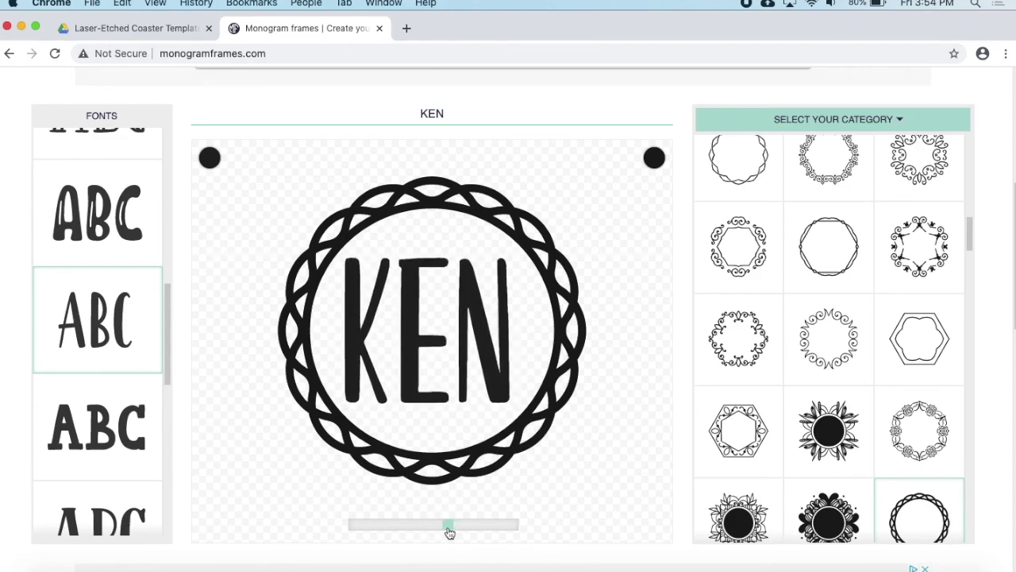
{"action": "left_click", "coordinate": [135, 389]}
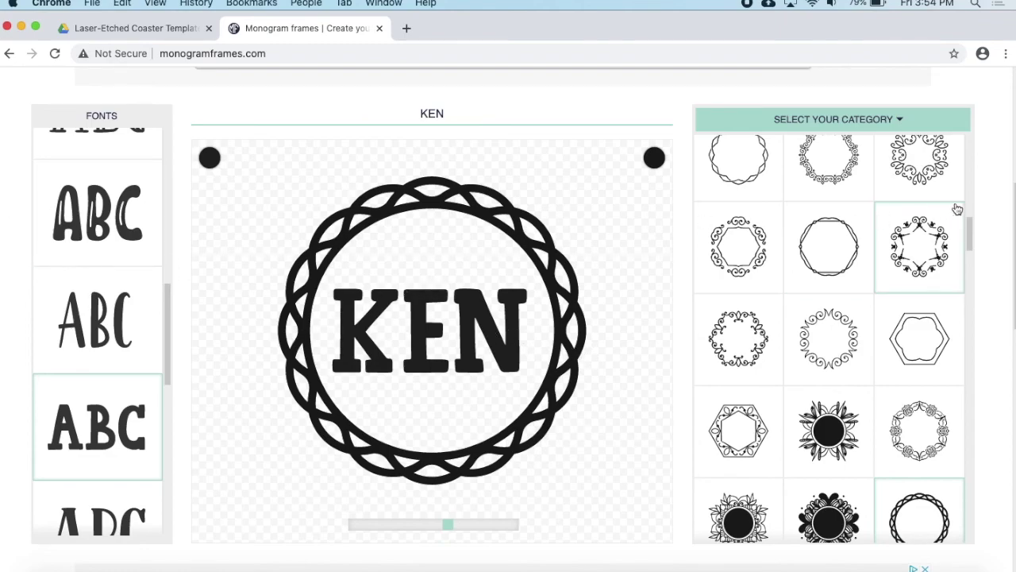
Go to the monogram's download page, accept the terms & conditions, and download the design as an SVG file.
{"action": "scroll", "coordinate": [998, 217], "scroll_direction": "down", "scroll_amount": 10}
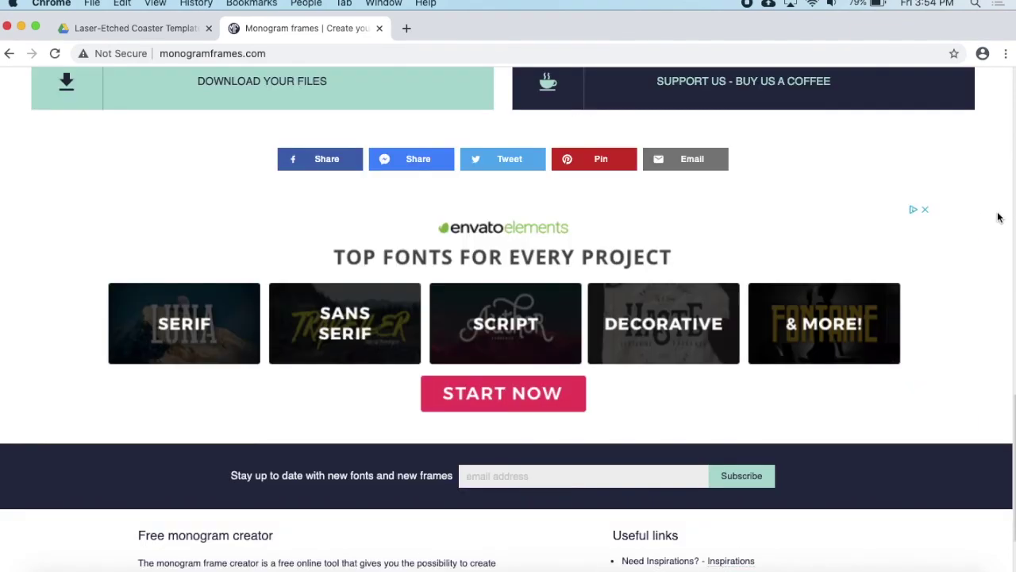
{"action": "scroll", "coordinate": [999, 218], "scroll_direction": "up", "scroll_amount": 4}
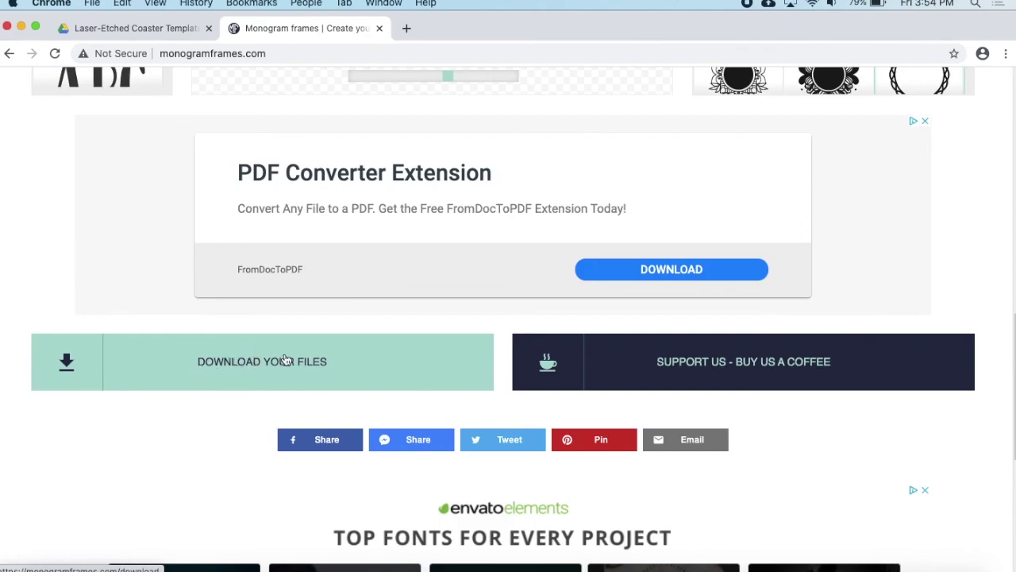
{"action": "left_click", "coordinate": [230, 370]}
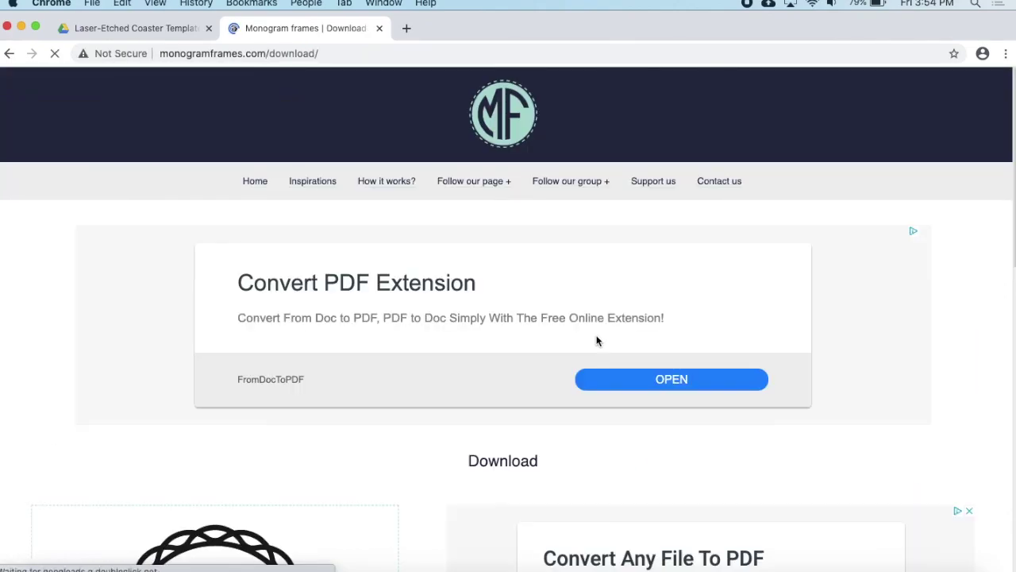
{"action": "scroll", "coordinate": [896, 315], "scroll_direction": "down", "scroll_amount": 5}
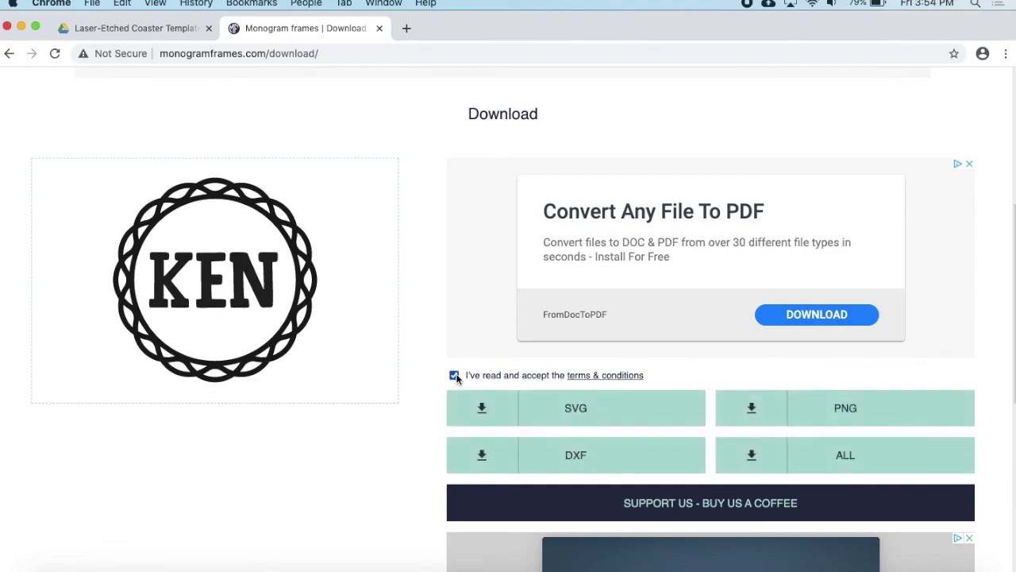
{"action": "left_click", "coordinate": [568, 412]}
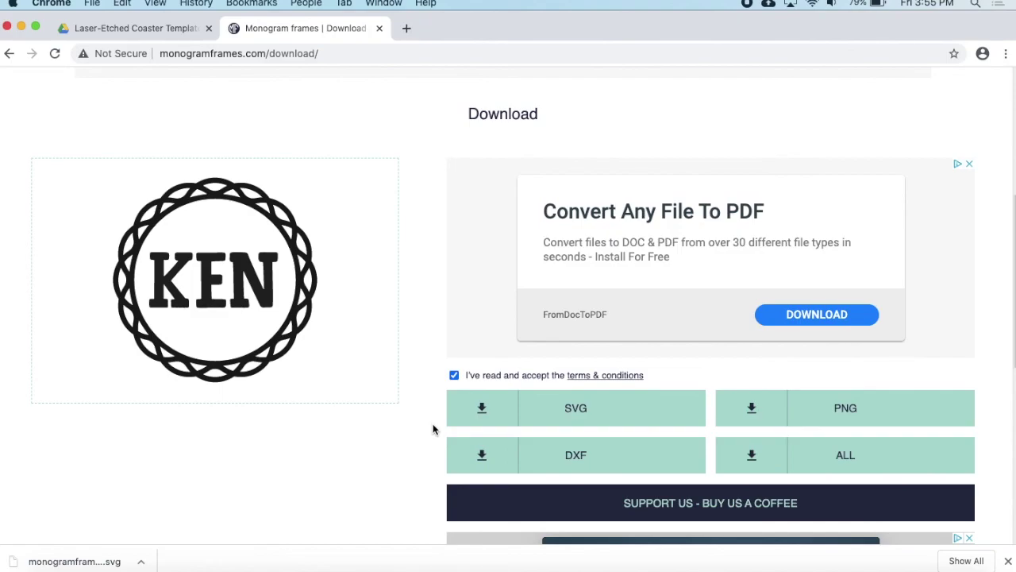
Switch to Inkscape and import the downloaded monogram SVG from Downloads into the coaster template as editable objects.
{"action": "left_click", "coordinate": [783, 565]}
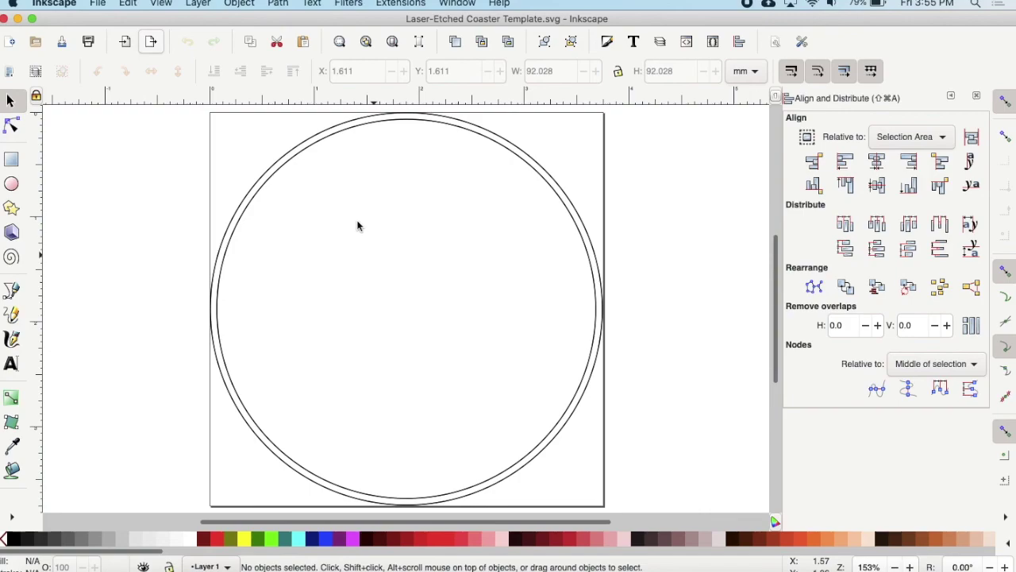
{"action": "left_click", "coordinate": [99, 3]}
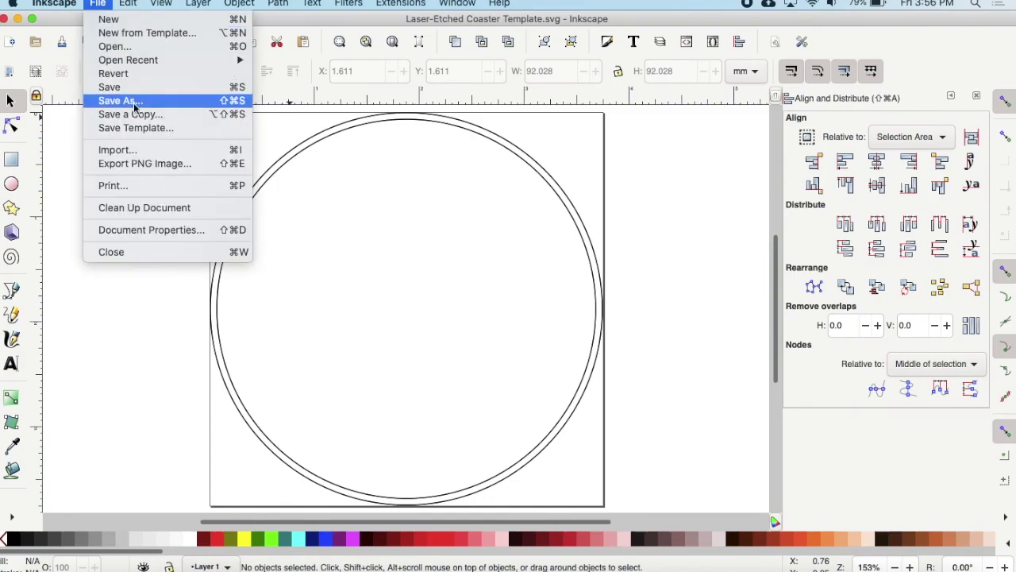
{"action": "left_click", "coordinate": [153, 150]}
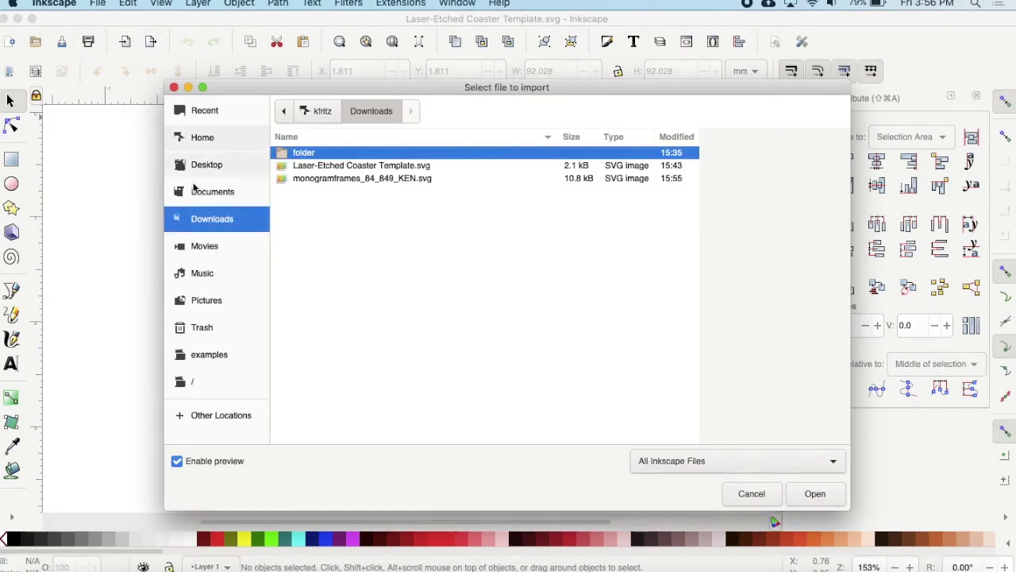
{"action": "left_click", "coordinate": [333, 181]}
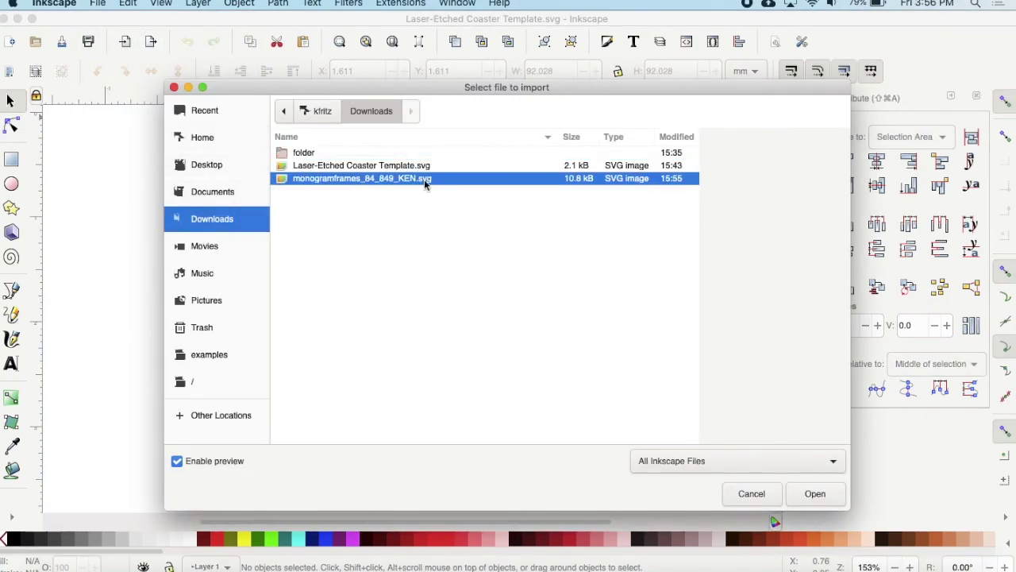
{"action": "left_click", "coordinate": [810, 492]}
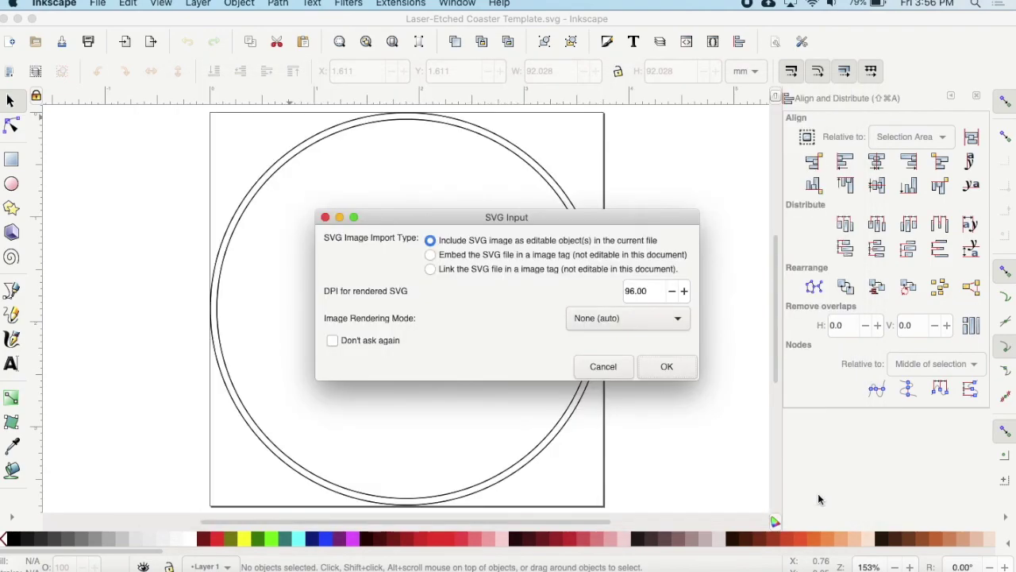
{"action": "left_click", "coordinate": [676, 370]}
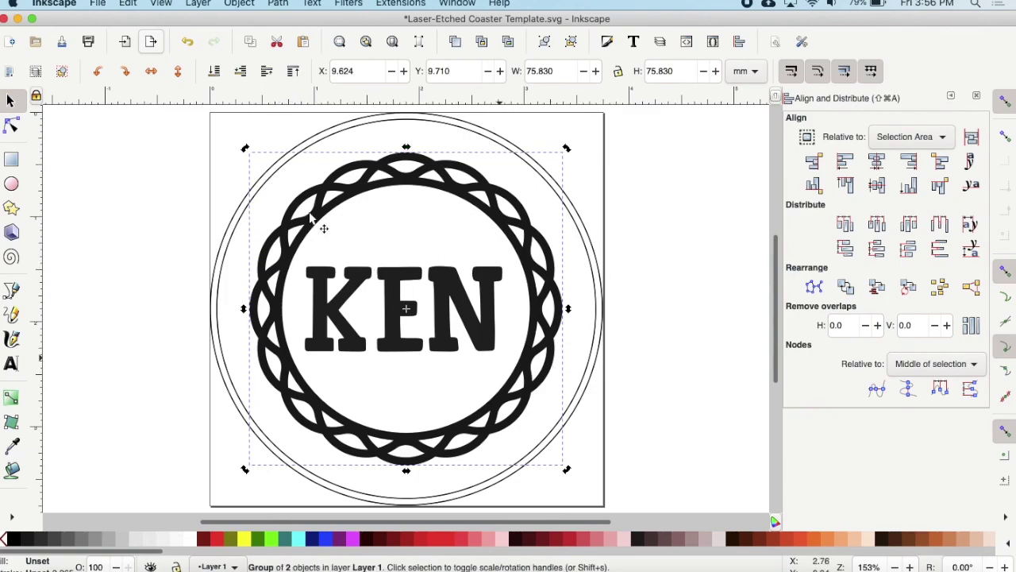
{"action": "left_click", "coordinate": [638, 214]}
Try scaling the monogram group from its lower-left corner without keeping its proportions, and undo the scaling.
{"action": "key", "text": "minus"}
{"action": "key", "text": "minus"}
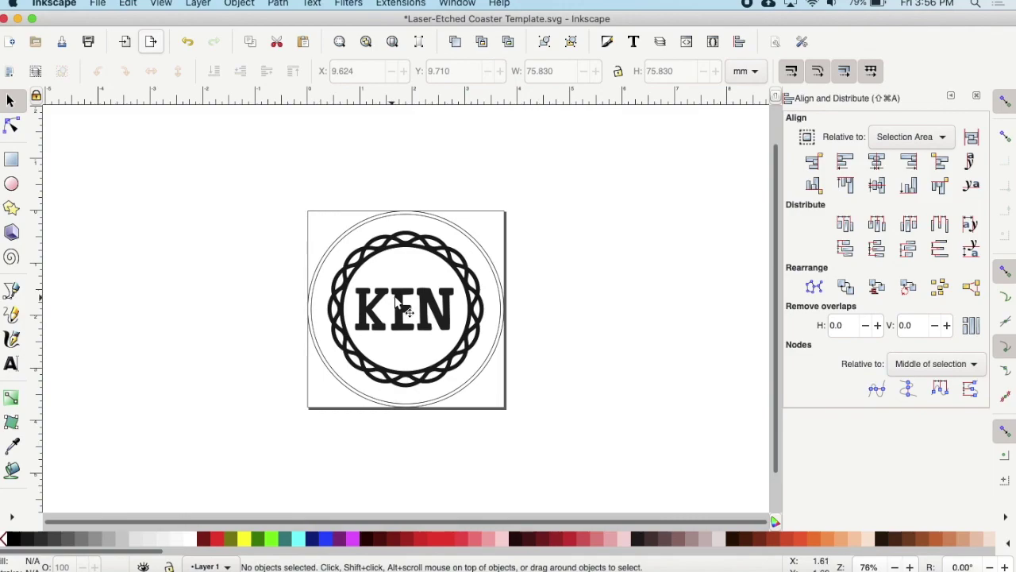
{"action": "key", "text": "plus"}
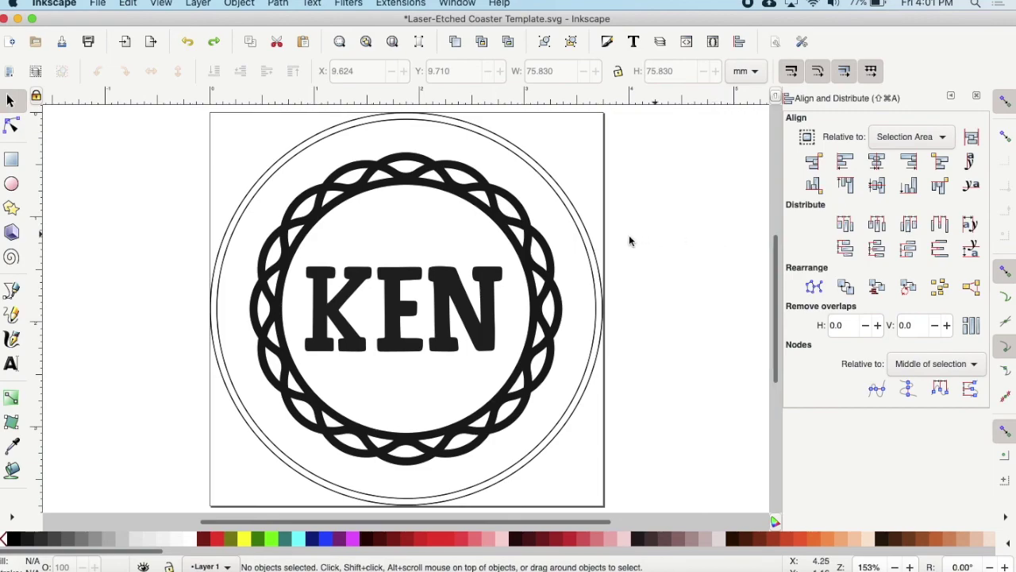
{"action": "left_click", "coordinate": [522, 254]}
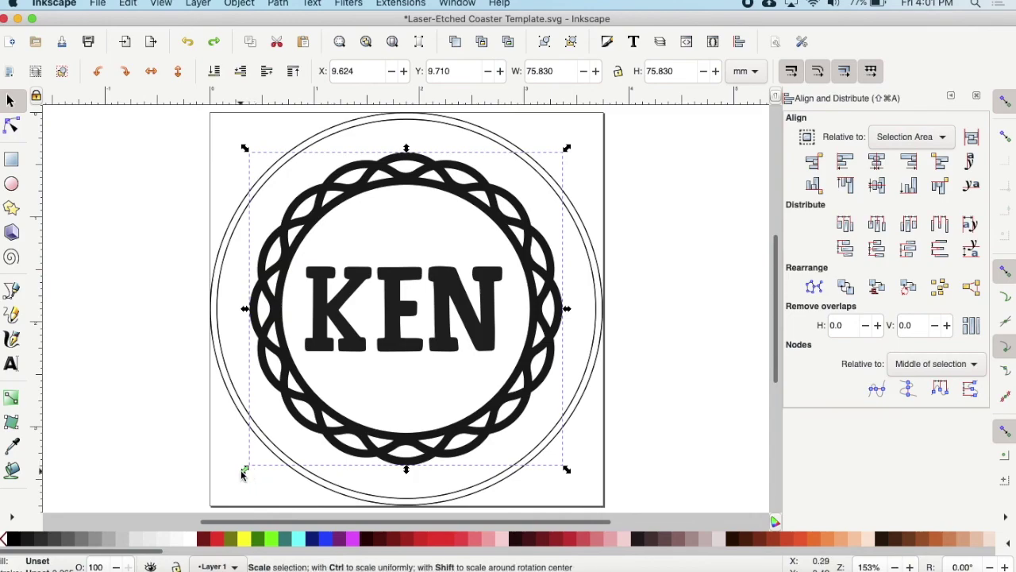
{"action": "mouse_move", "coordinate": [243, 474]}
{"action": "left_mouse_down"}
{"action": "mouse_move", "coordinate": [132, 440]}
{"action": "mouse_move", "coordinate": [128, 479]}
{"action": "mouse_move", "coordinate": [237, 454]}
{"action": "left_mouse_up"}
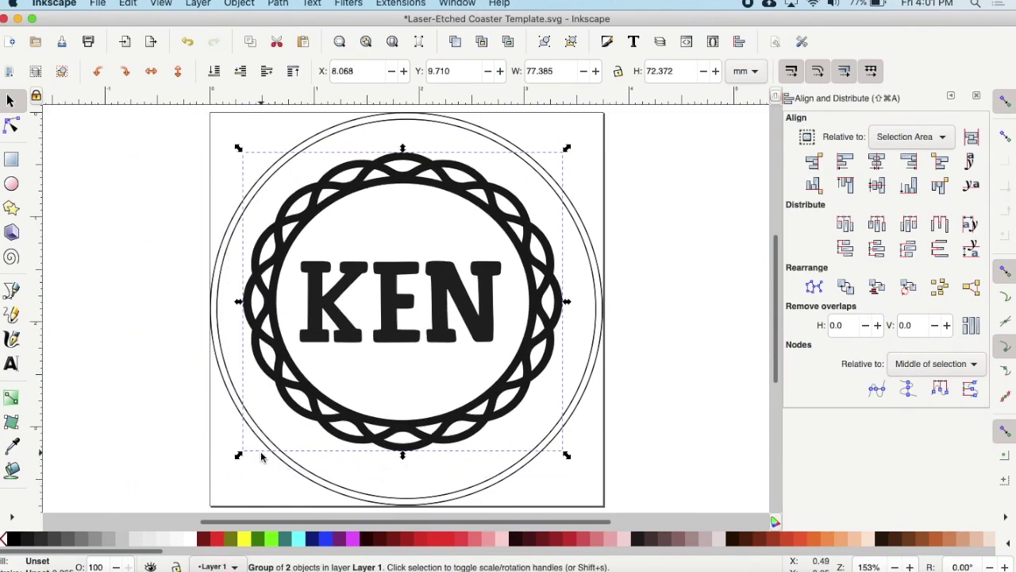
{"action": "key", "text": "super+z"}
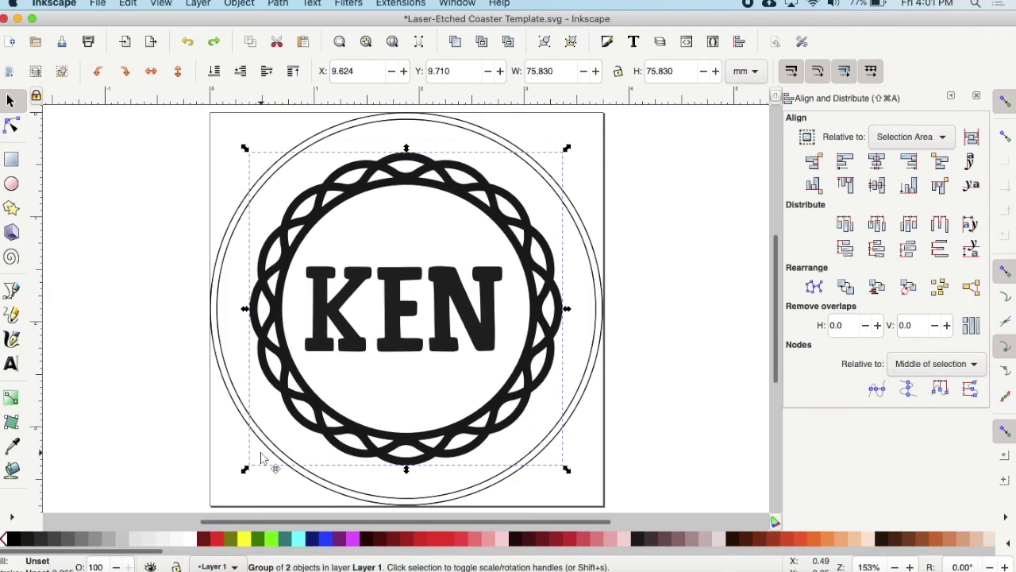
{"action": "left_click", "coordinate": [130, 4]}
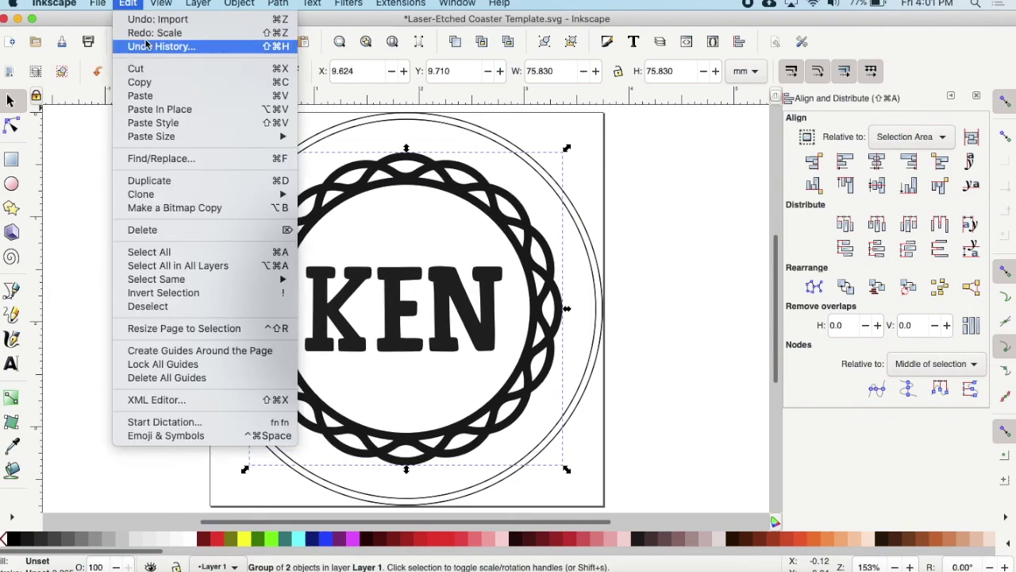
{"action": "left_click", "coordinate": [129, 4]}
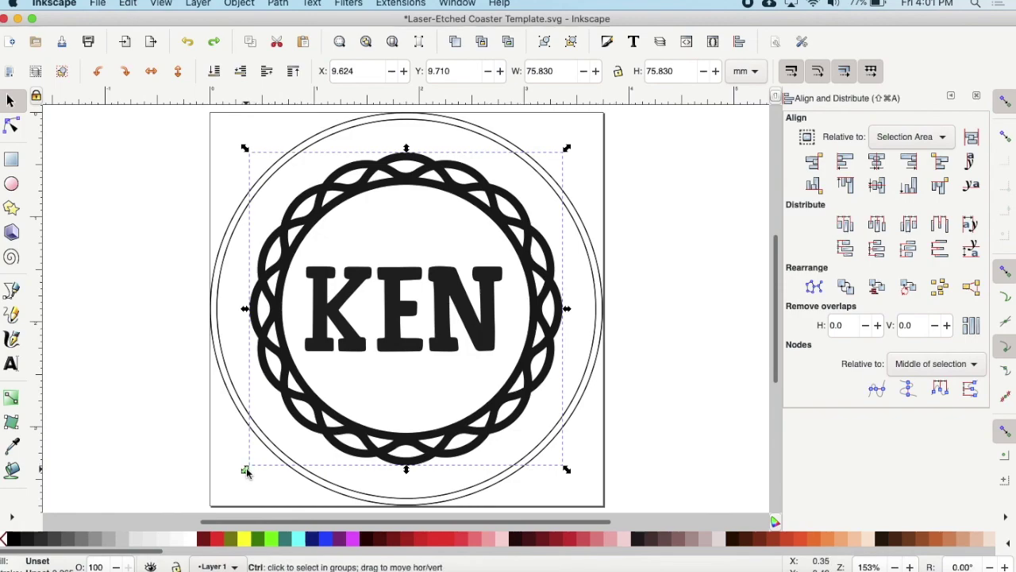
Enlarge the monogram proportionally to about 85 mm wide and centre it horizontally and vertically relative to the page.
{"action": "left_click_drag", "start_coordinate": [245, 471], "coordinate": [195, 510]}
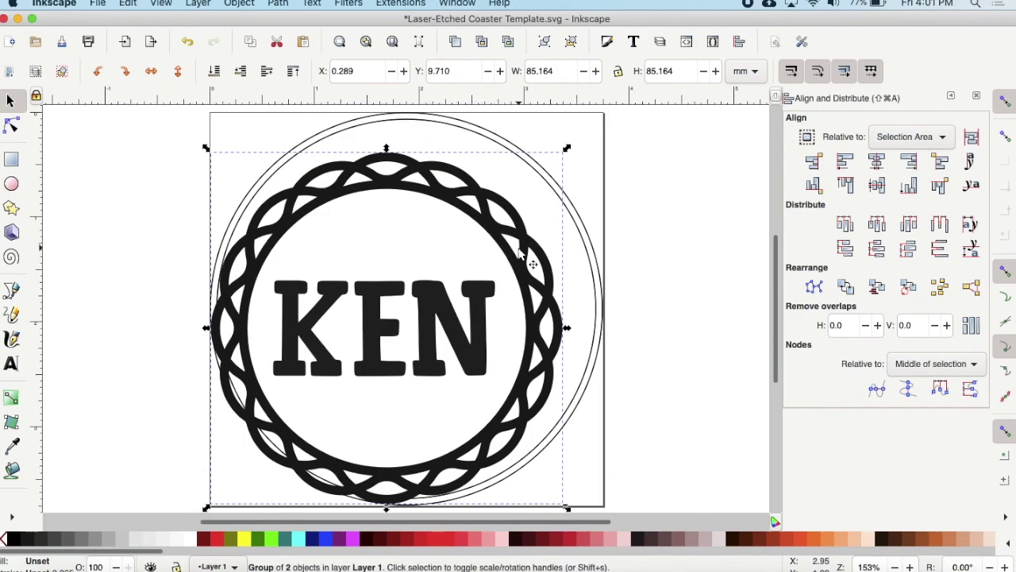
{"action": "left_click_drag", "start_coordinate": [526, 248], "coordinate": [465, 253]}
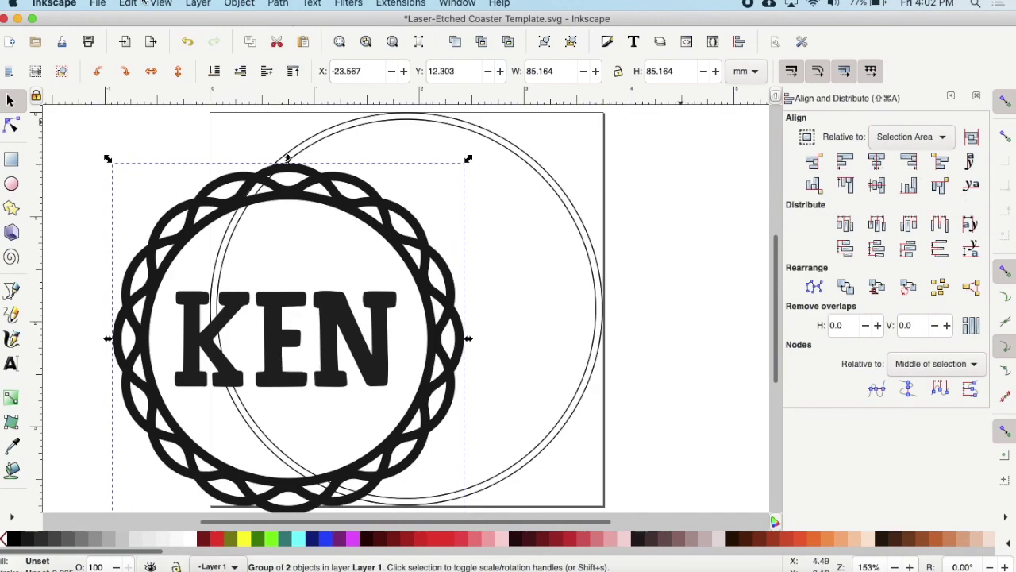
{"action": "left_click", "coordinate": [239, 4]}
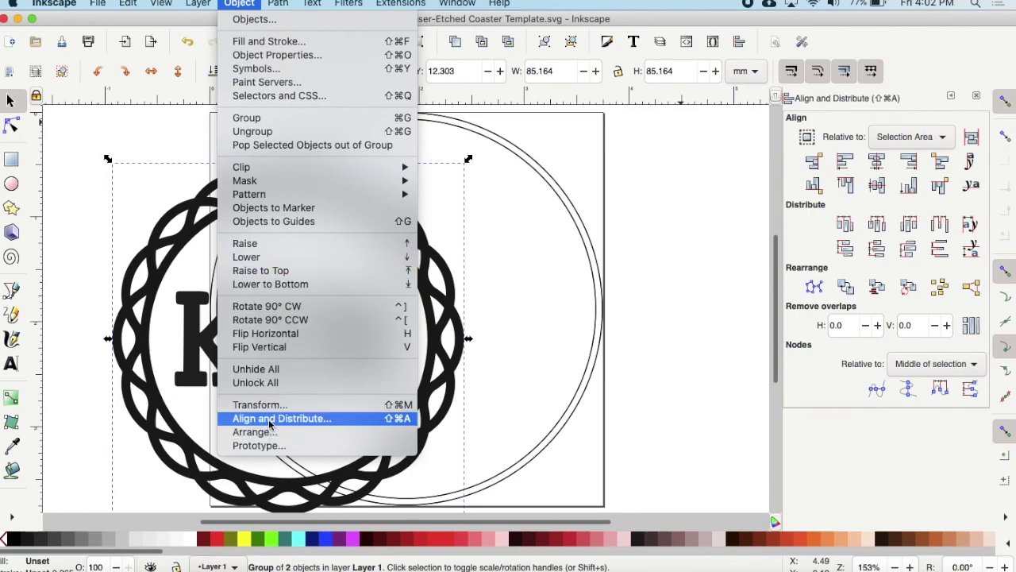
{"action": "left_click", "coordinate": [239, 4]}
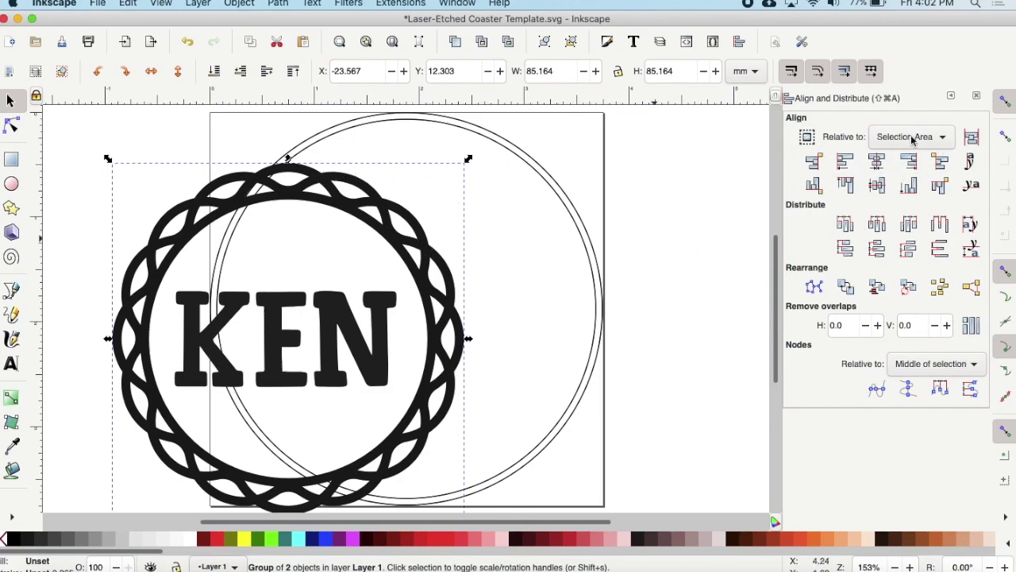
{"action": "left_click", "coordinate": [941, 139]}
{"action": "left_click", "coordinate": [918, 107]}
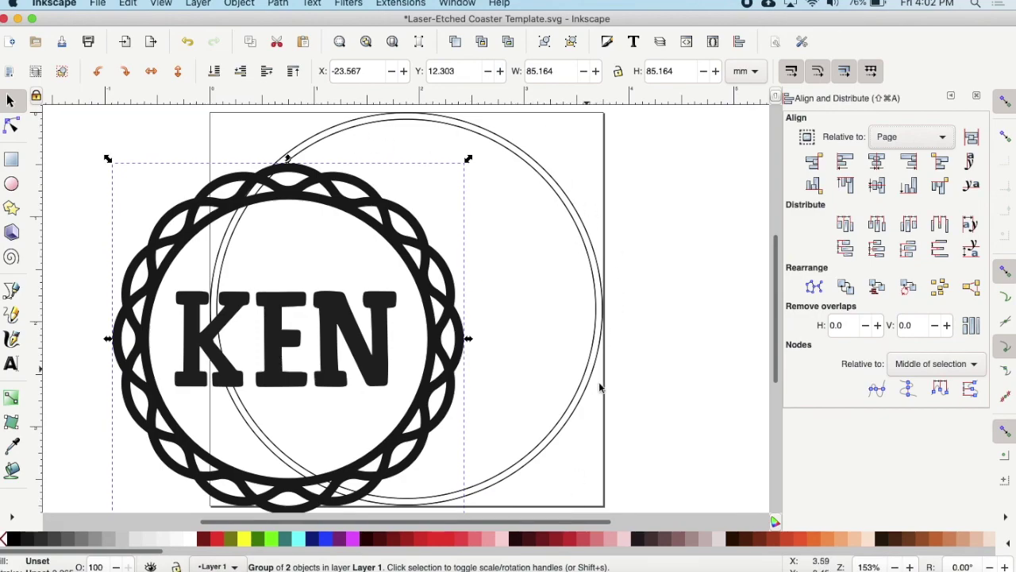
{"action": "left_click", "coordinate": [878, 164]}
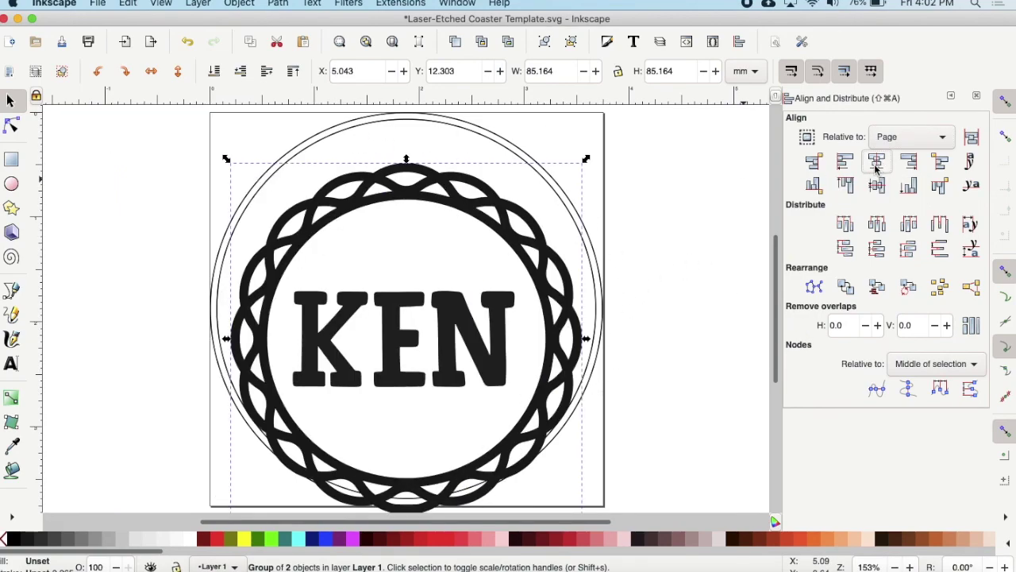
{"action": "left_click", "coordinate": [876, 185]}
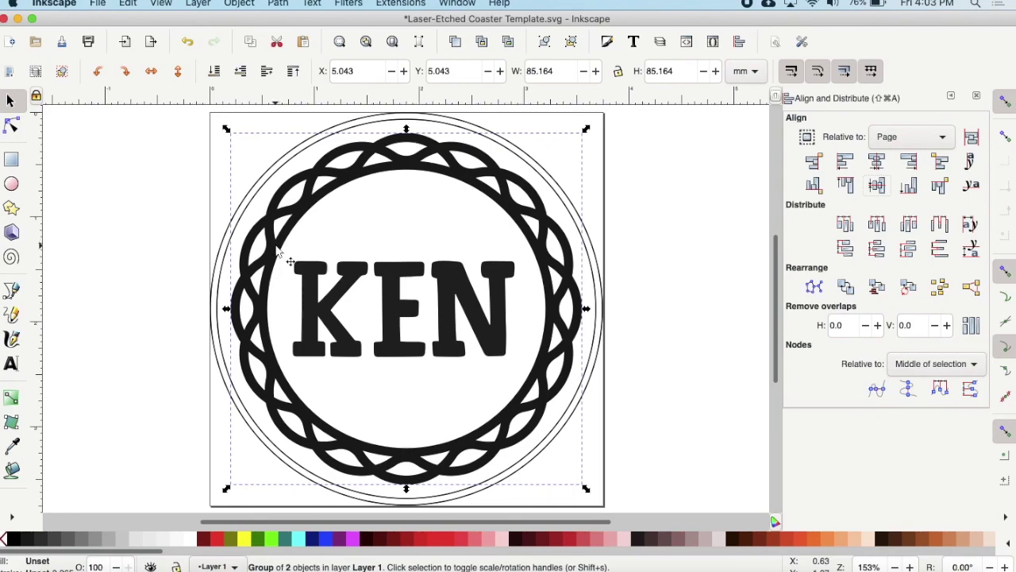
Try rotating the monogram group from its upper-left corner and undo the rotation.
{"action": "left_click", "coordinate": [292, 230]}
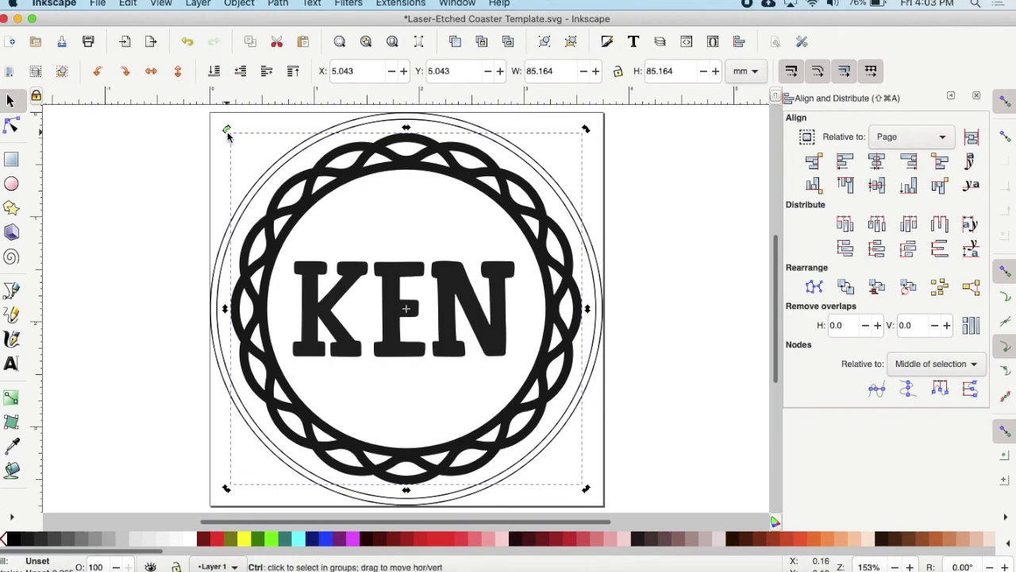
{"action": "left_click_drag", "start_coordinate": [230, 135], "coordinate": [227, 194]}
{"action": "key", "text": "super+z"}
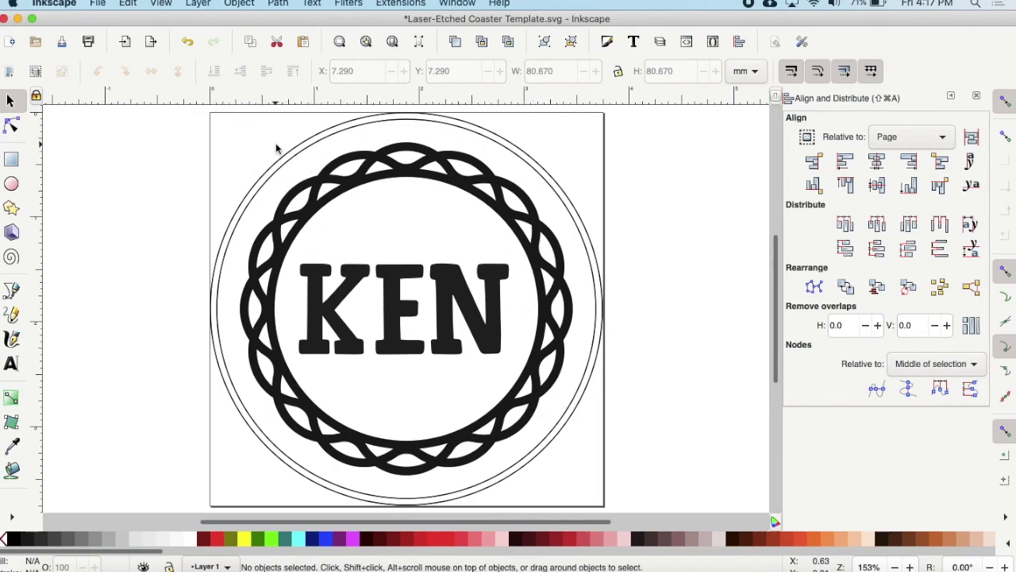
Delete the inner and outer template circles around the monogram.
{"action": "left_click", "coordinate": [278, 172]}
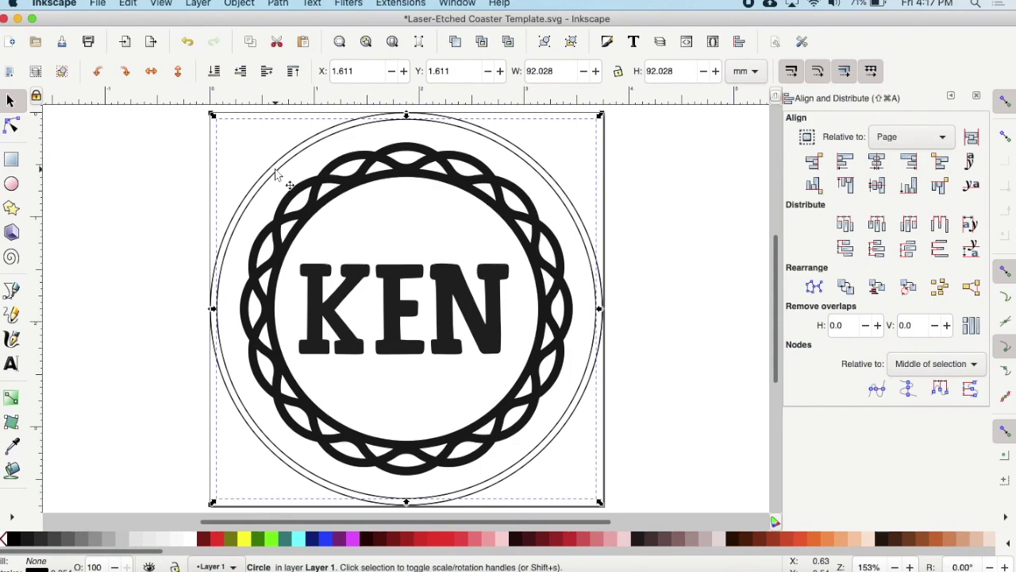
{"action": "key", "text": "Escape"}
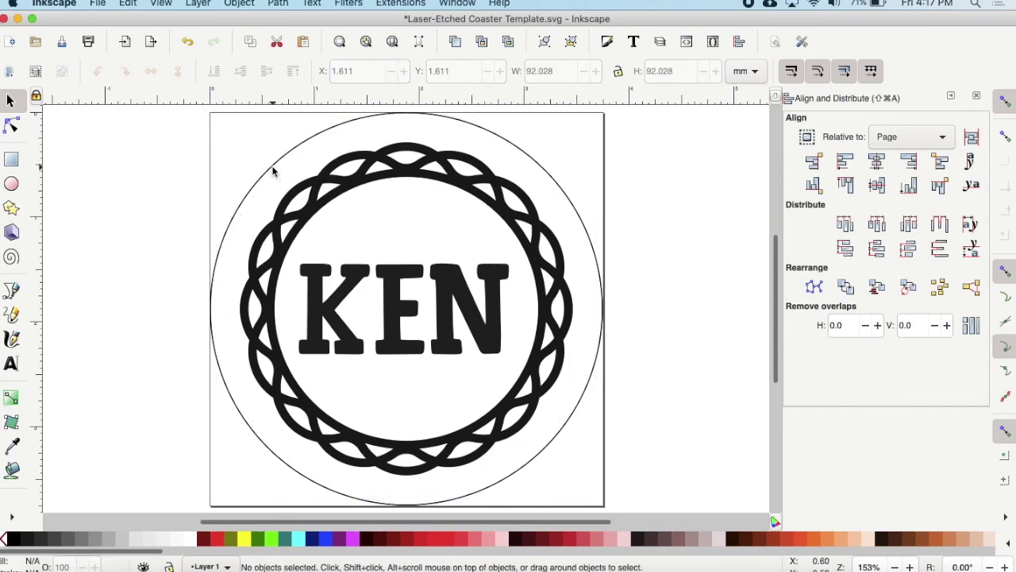
{"action": "left_click", "coordinate": [272, 170]}
{"action": "key", "text": "Delete"}
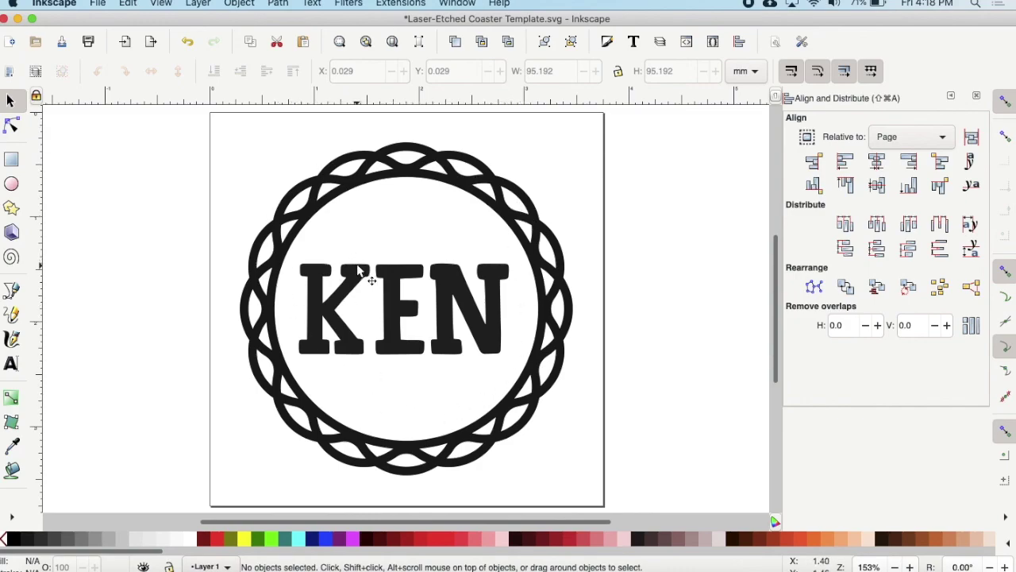
Start saving the coaster design under a new file and choose Portable Document Format (*.pdf) as the file type.
{"action": "left_click", "coordinate": [108, 5]}
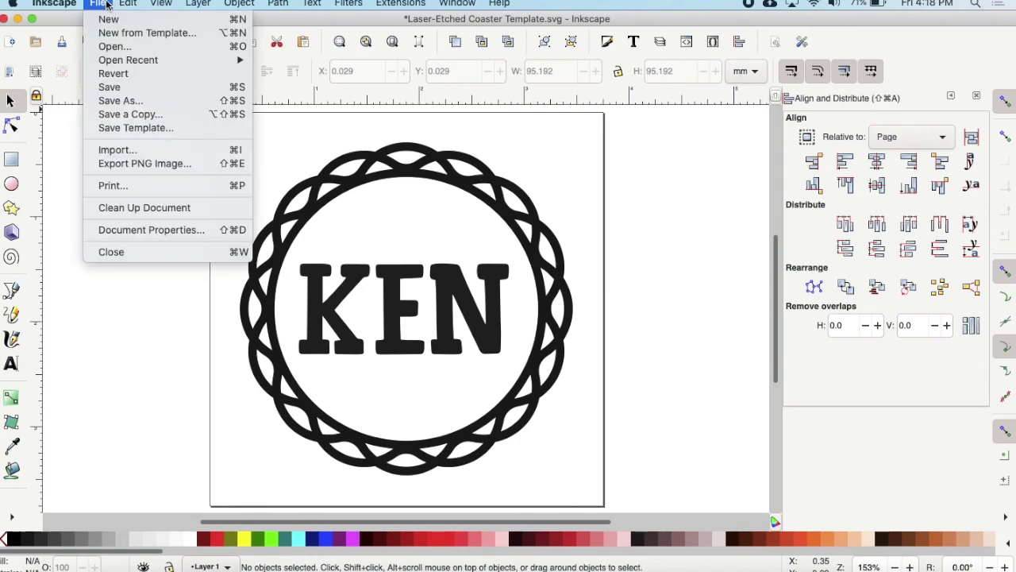
{"action": "left_click", "coordinate": [135, 100]}
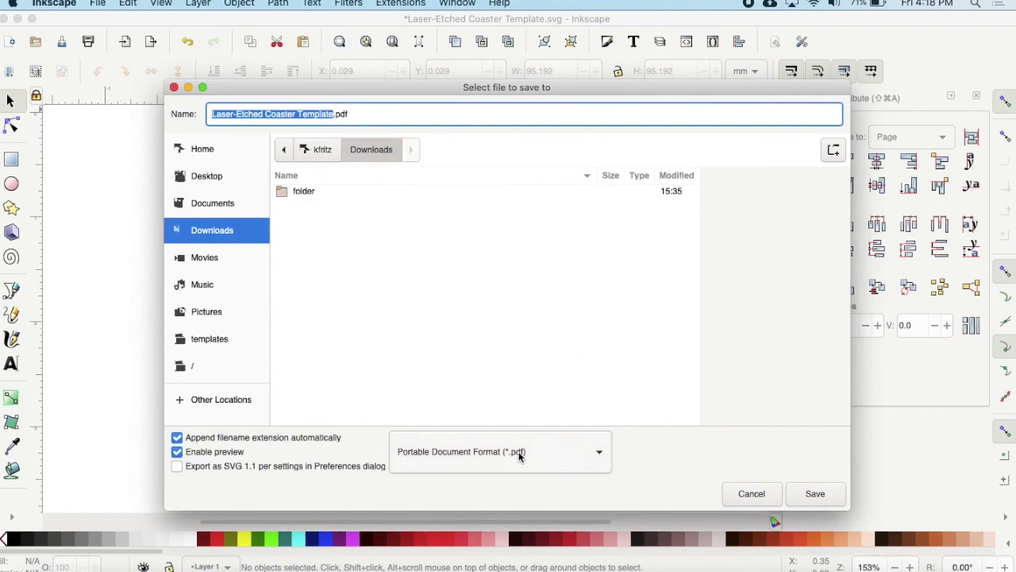
{"action": "left_click", "coordinate": [601, 454]}
{"action": "left_click", "coordinate": [600, 453]}
{"action": "left_click", "coordinate": [601, 453]}
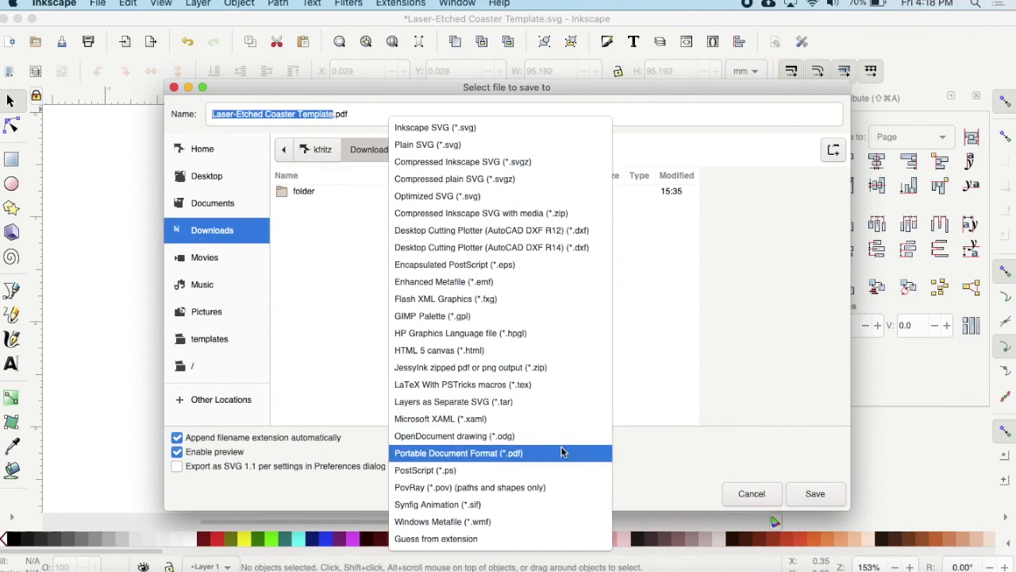
{"action": "left_click", "coordinate": [596, 452]}
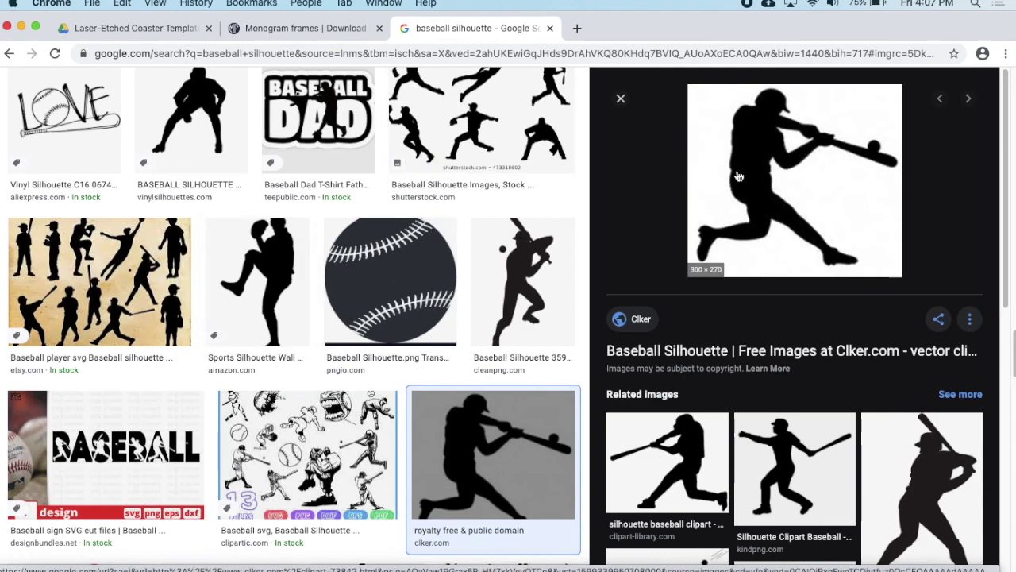
Save the Clker baseball batter silhouette from the image results as baseball.png on the Desktop.
{"action": "right_click", "coordinate": [764, 166]}
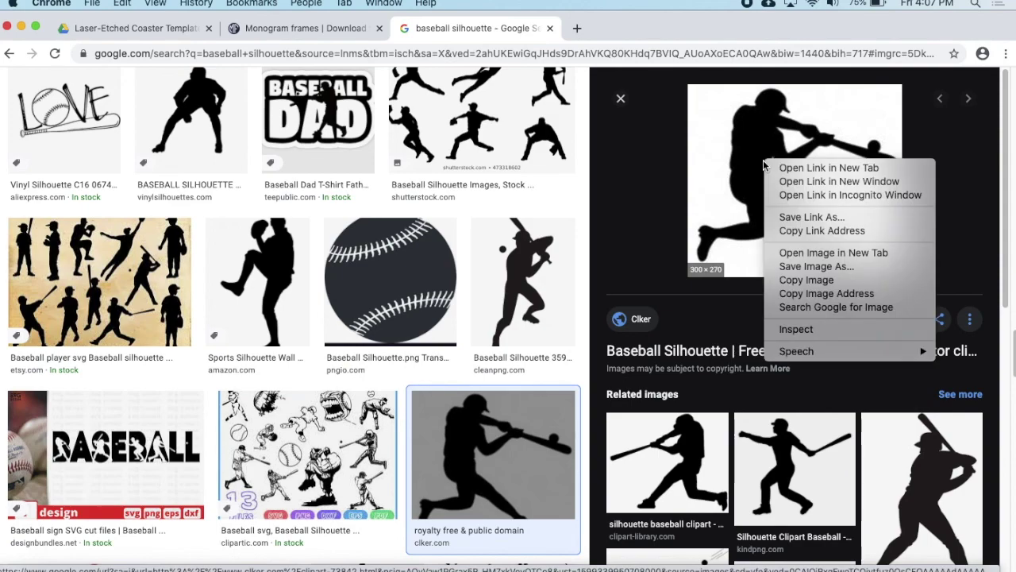
{"action": "left_click", "coordinate": [809, 267]}
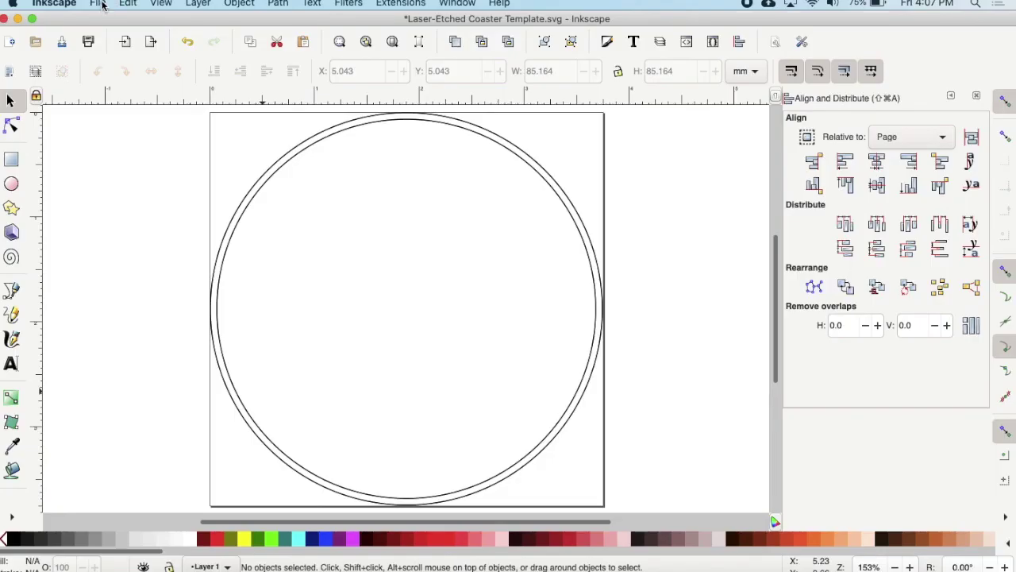
Import baseball.png from the Desktop as an embedded image, keeping the DPI from file and the automatic rendering mode.
{"action": "left_click", "coordinate": [99, 4]}
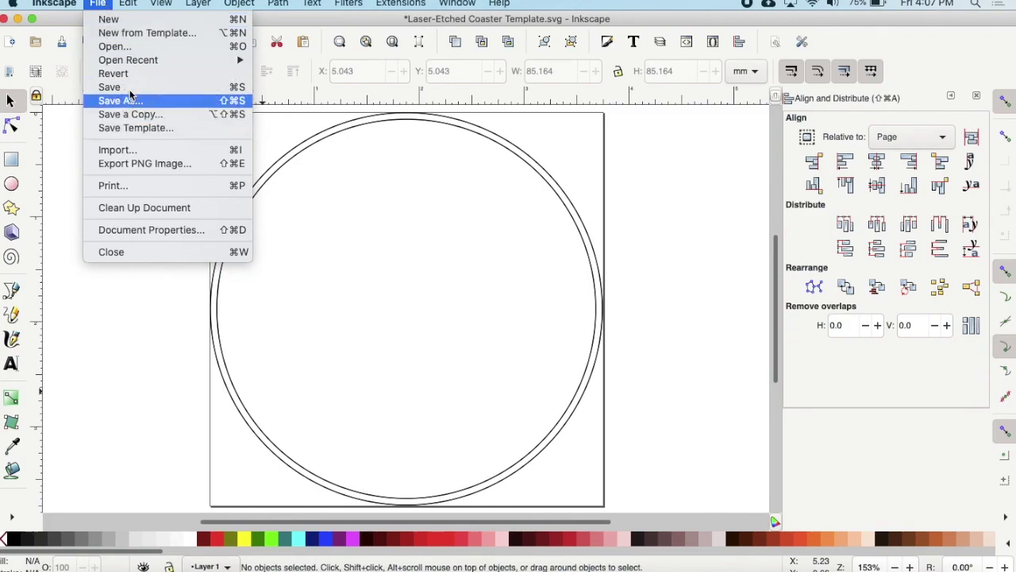
{"action": "left_click", "coordinate": [135, 150]}
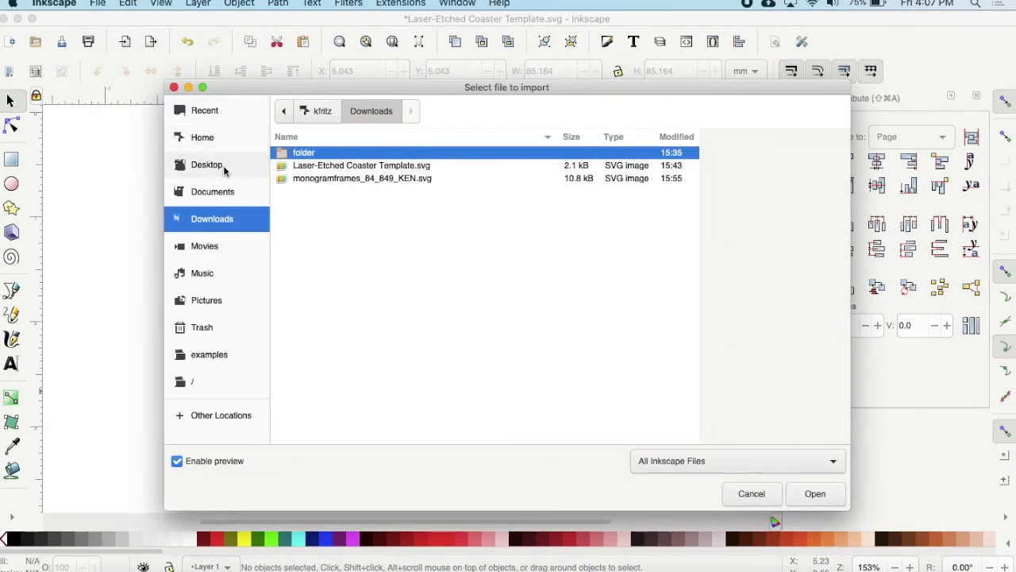
{"action": "left_click", "coordinate": [224, 165]}
{"action": "left_click", "coordinate": [302, 169]}
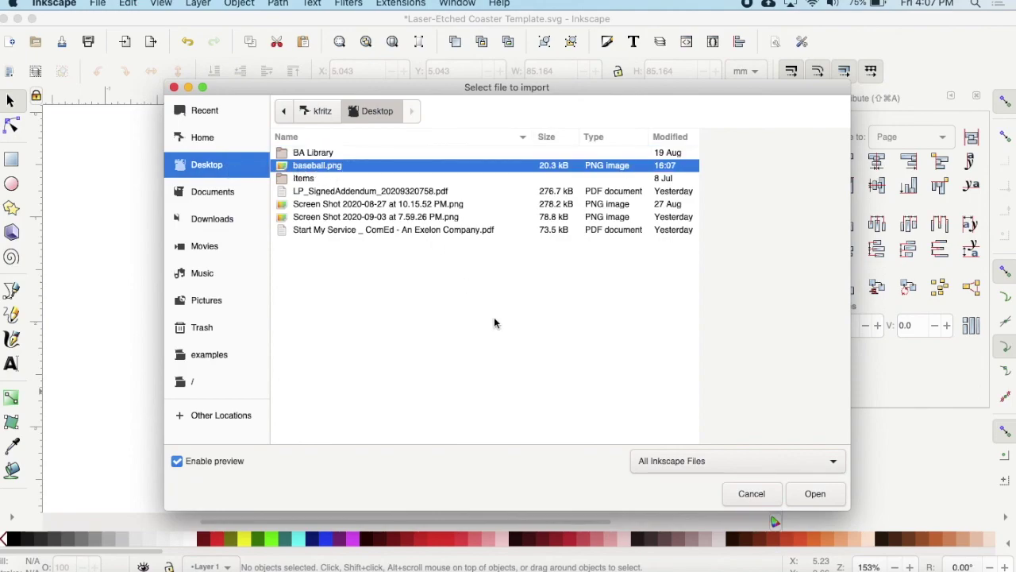
{"action": "left_click", "coordinate": [800, 498]}
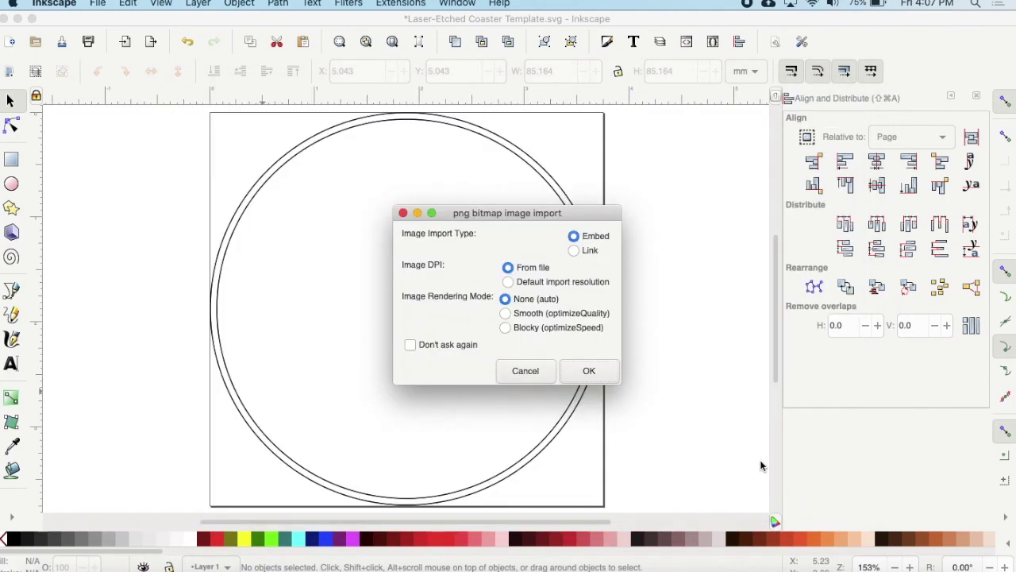
{"action": "left_click", "coordinate": [588, 370]}
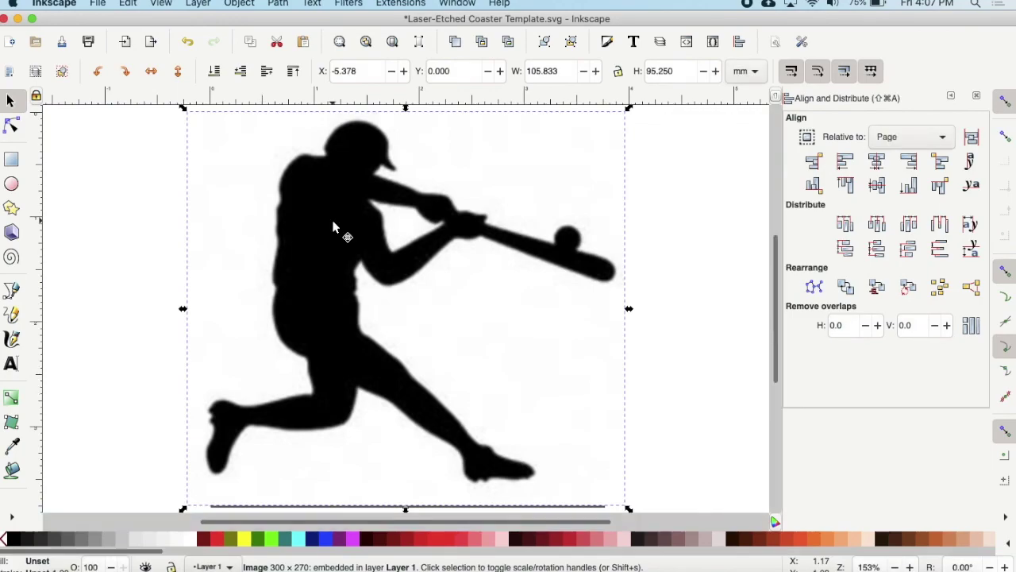
Shift the batter image partly off the template and trace it as a single-scan brightness cutoff with threshold 0.500.
{"action": "key", "text": "minus"}
{"action": "left_click_drag", "start_coordinate": [340, 278], "coordinate": [497, 280]}
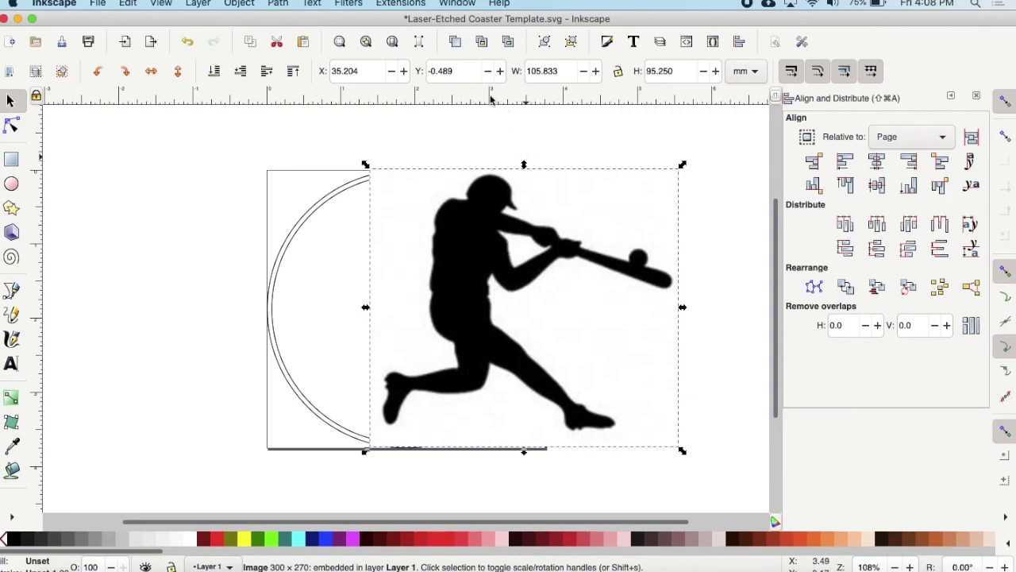
{"action": "left_click", "coordinate": [281, 3]}
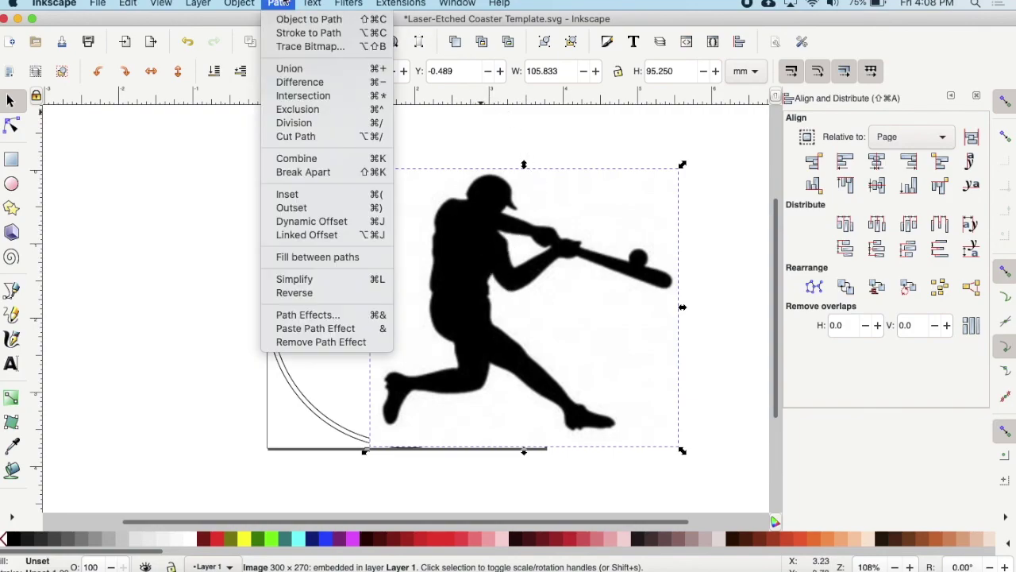
{"action": "left_click", "coordinate": [311, 46]}
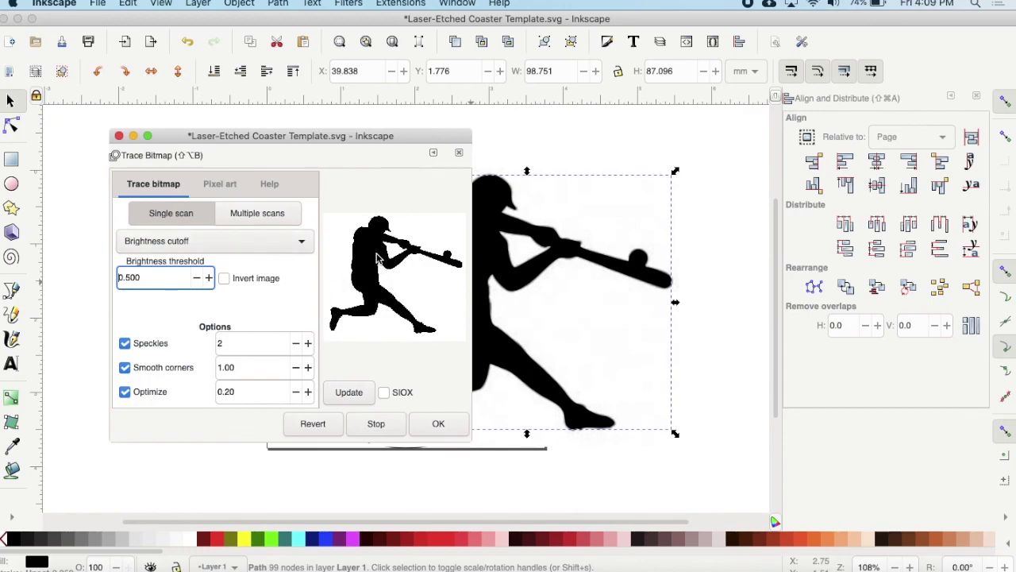
{"action": "left_click", "coordinate": [443, 425]}
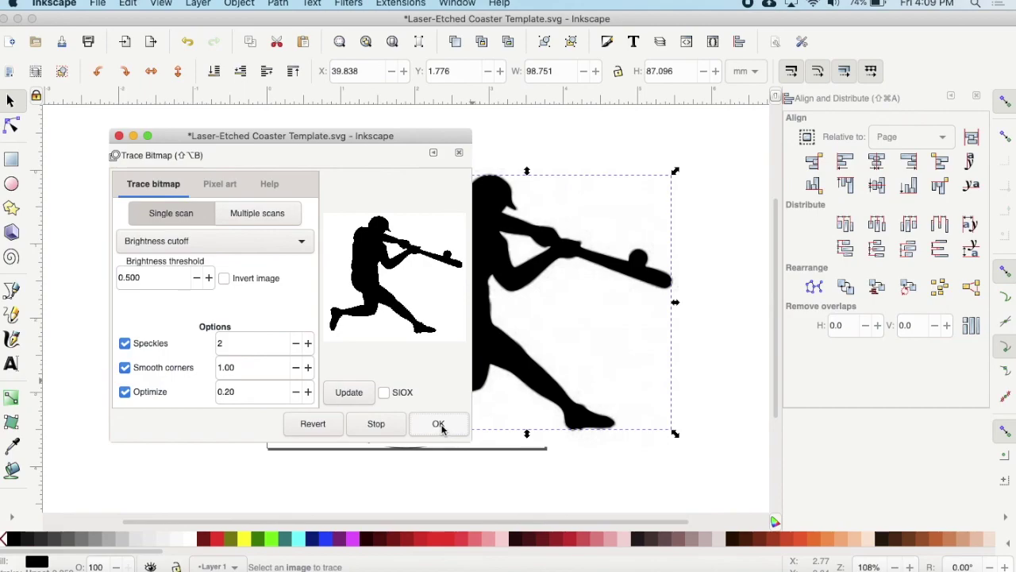
Pull the traced batter path away from the original bitmap image and delete the bitmap.
{"action": "left_click", "coordinate": [492, 214]}
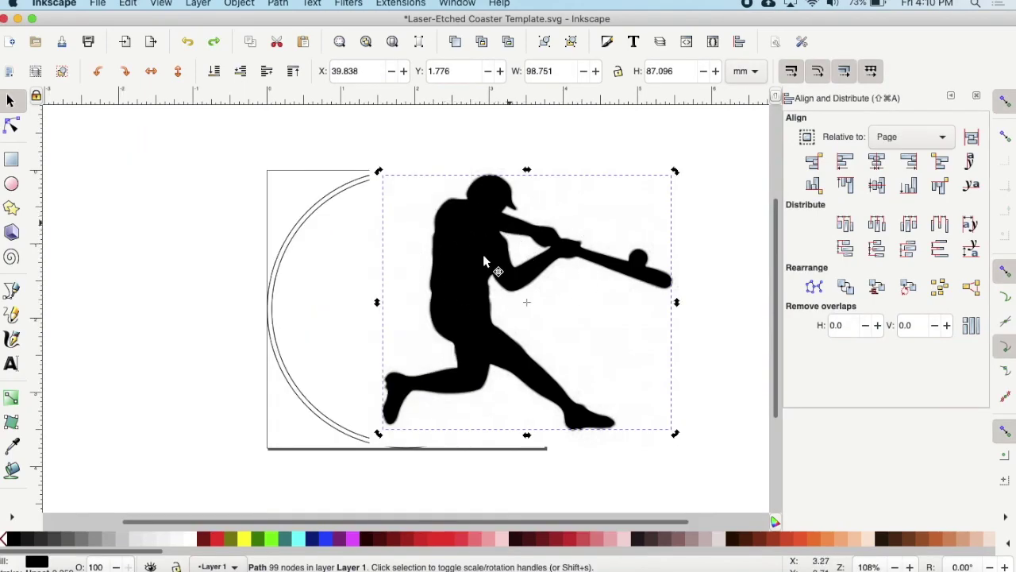
{"action": "left_click_drag", "start_coordinate": [489, 253], "coordinate": [185, 243]}
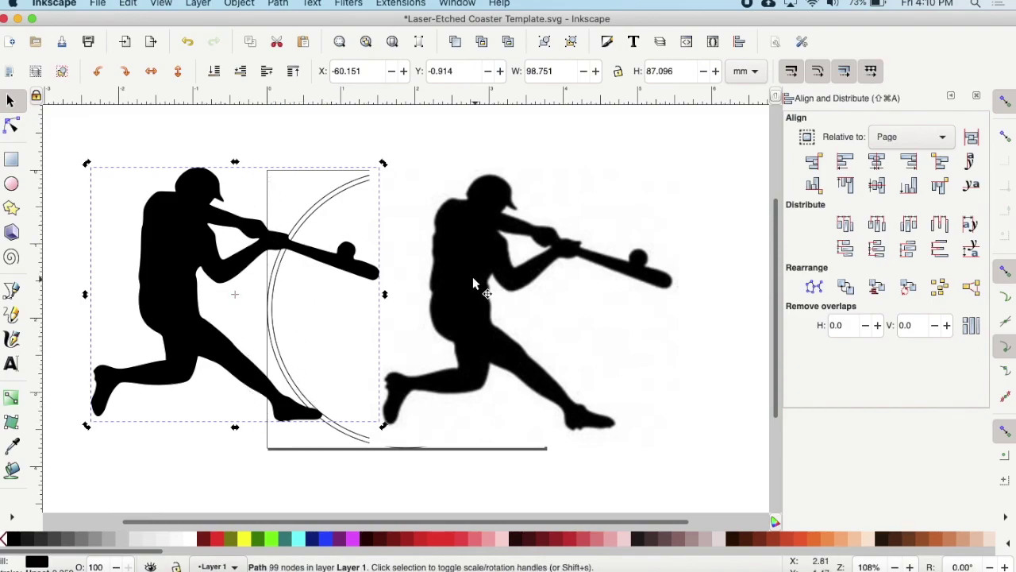
{"action": "left_click_drag", "start_coordinate": [473, 276], "coordinate": [557, 287]}
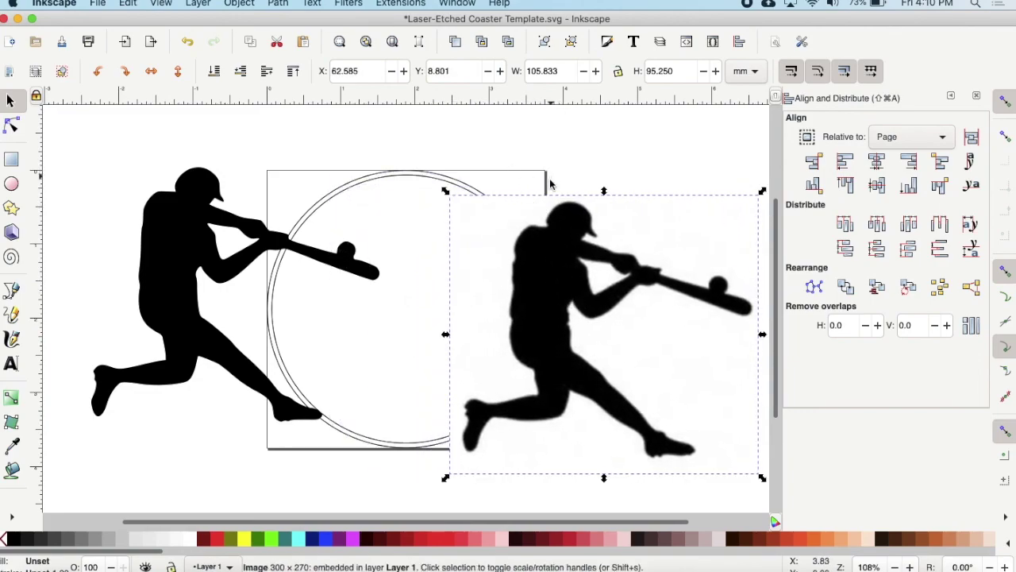
{"action": "left_click_drag", "start_coordinate": [548, 287], "coordinate": [524, 243]}
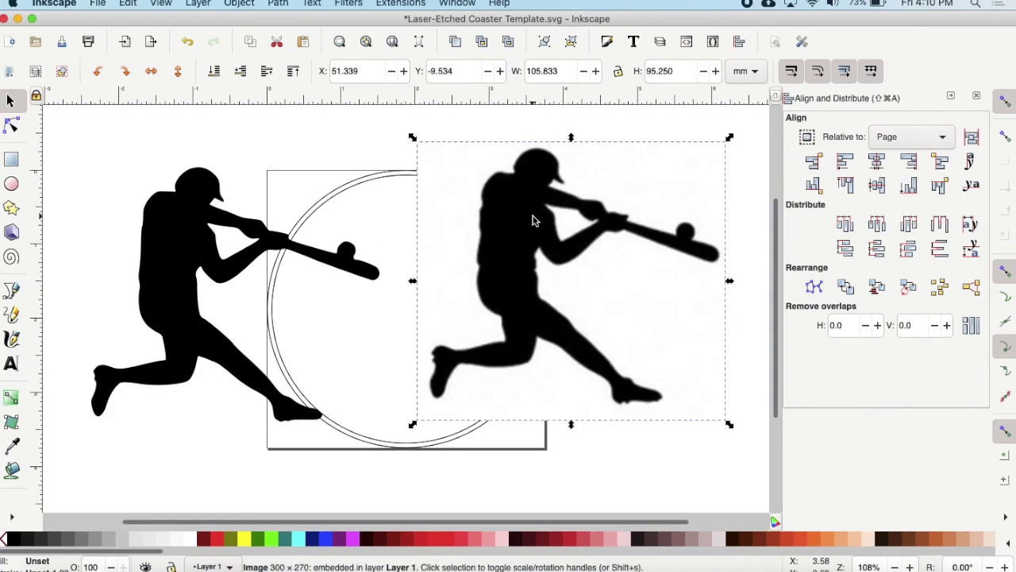
{"action": "key", "text": "Delete"}
Move the traced batter over the coaster circles and scale it down proportionally to about 76 by 67 mm.
{"action": "left_click", "coordinate": [269, 203]}
{"action": "left_click_drag", "start_coordinate": [268, 203], "coordinate": [294, 308]}
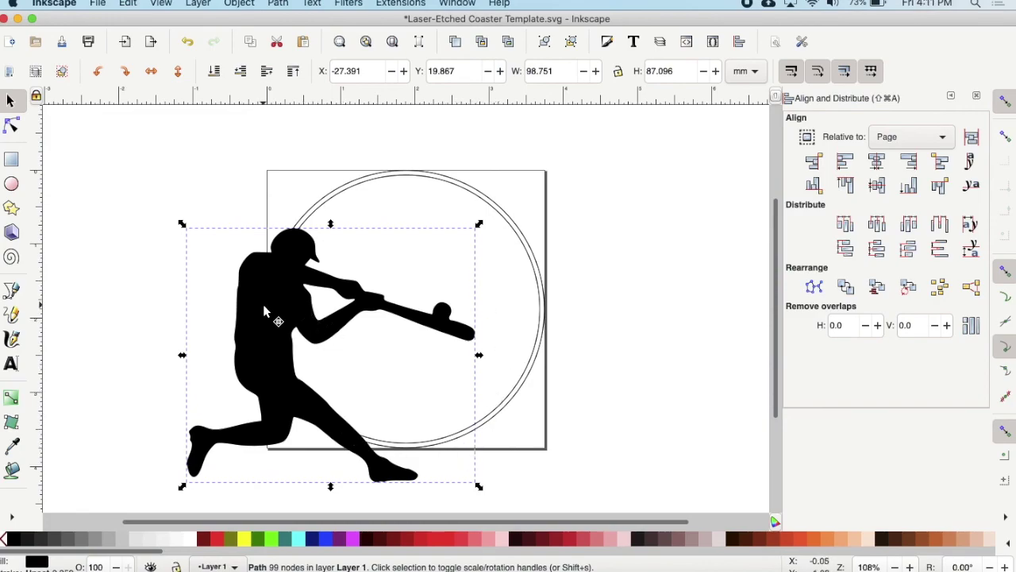
{"action": "left_click_drag", "start_coordinate": [263, 305], "coordinate": [431, 248]}
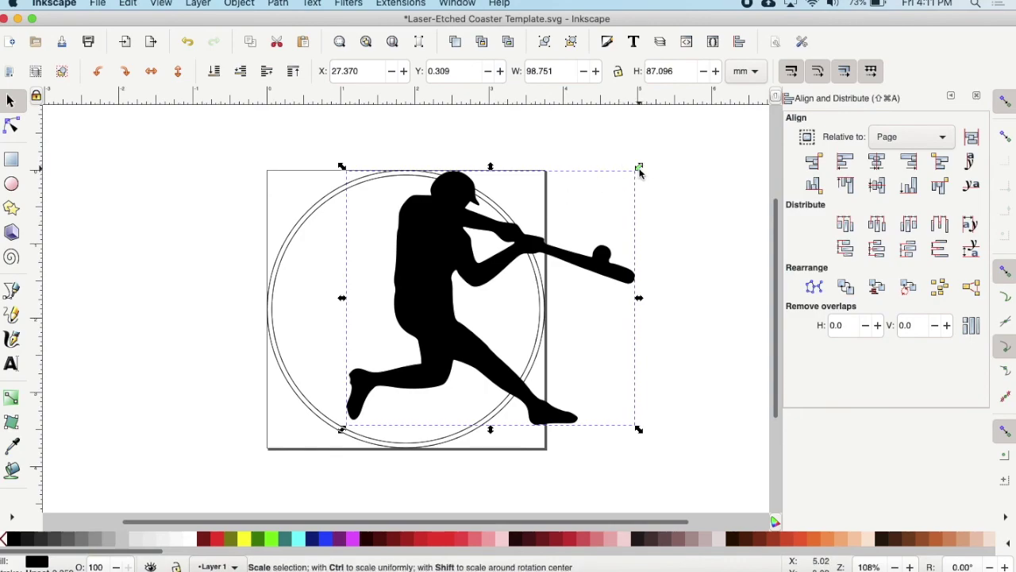
{"action": "left_click_drag", "start_coordinate": [640, 169], "coordinate": [574, 226]}
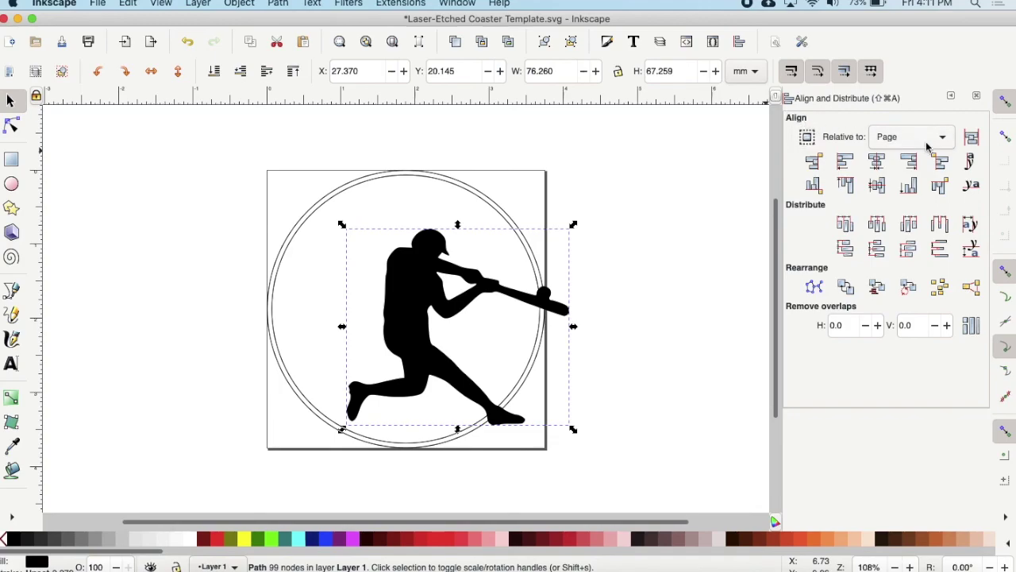
Center the batter on the page along both axes, then shift it to about X 13.4, Y 11.0 mm inside the inner circle.
{"action": "left_click", "coordinate": [877, 163]}
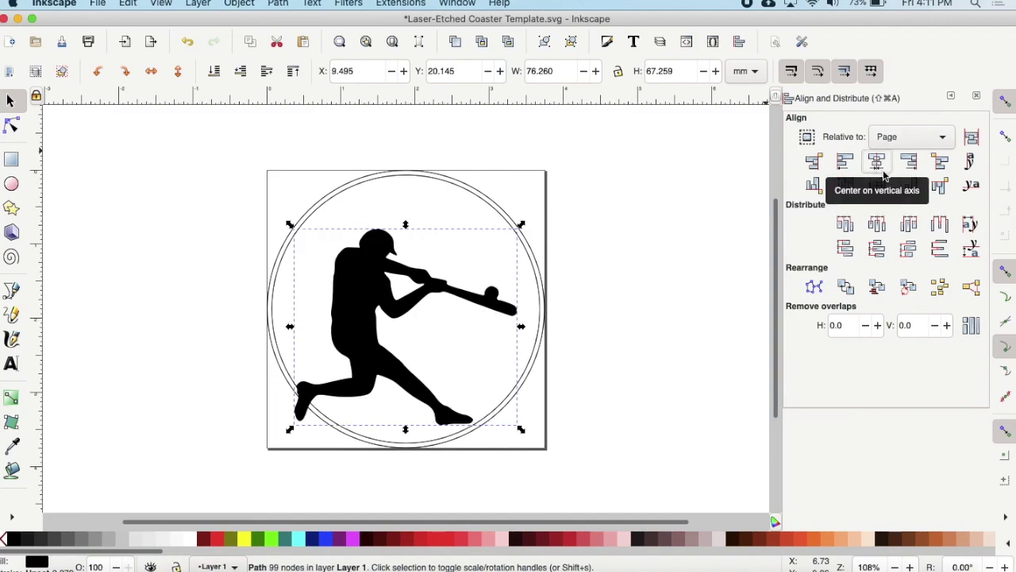
{"action": "left_click", "coordinate": [882, 186]}
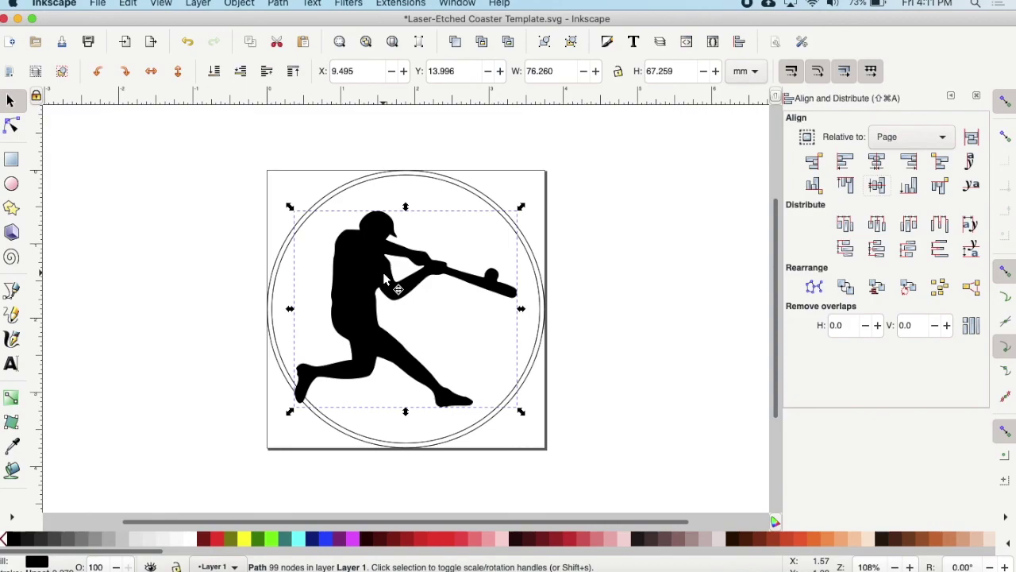
{"action": "left_click_drag", "start_coordinate": [368, 301], "coordinate": [381, 282]}
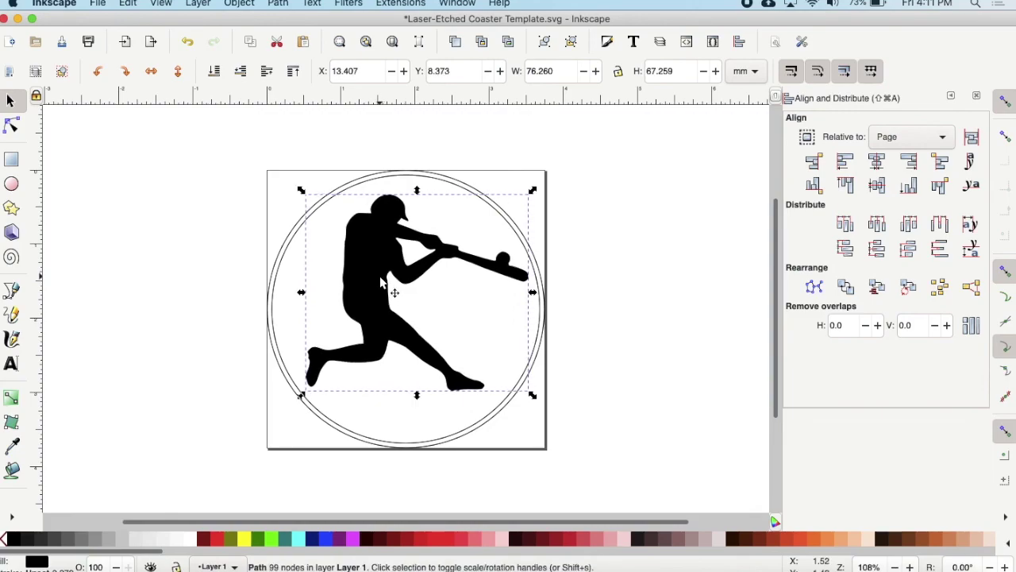
{"action": "key", "text": "Down"}
{"action": "key", "text": "Down"}
{"action": "key", "text": "Down"}
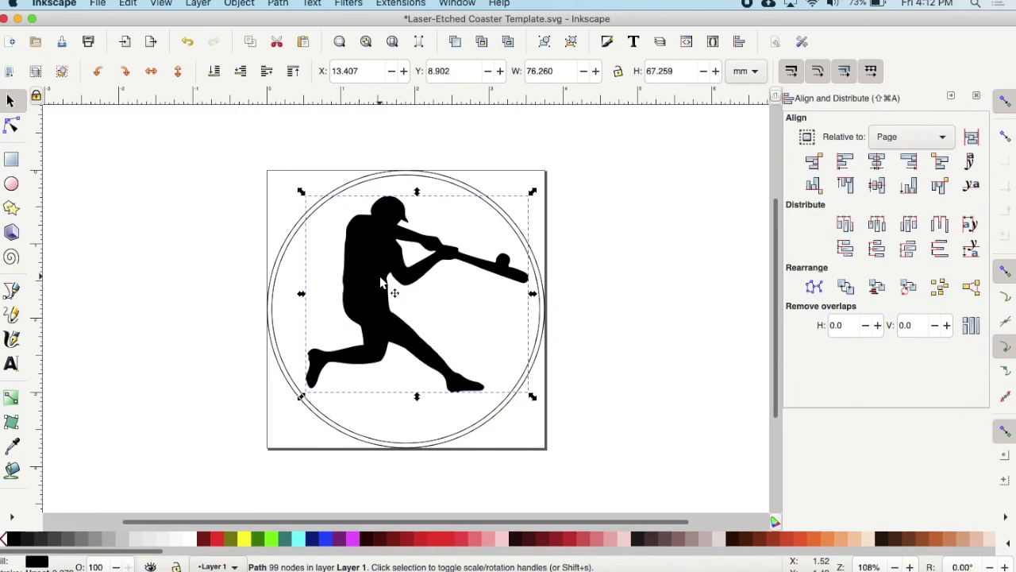
{"action": "key", "text": "Down"}
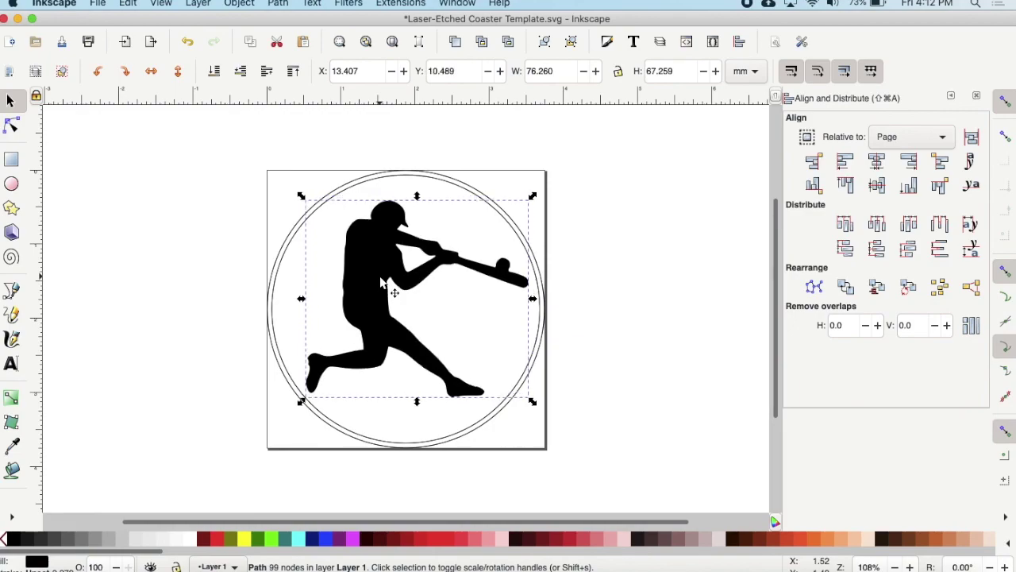
{"action": "key", "text": "Right"}
{"action": "key", "text": "Right"}
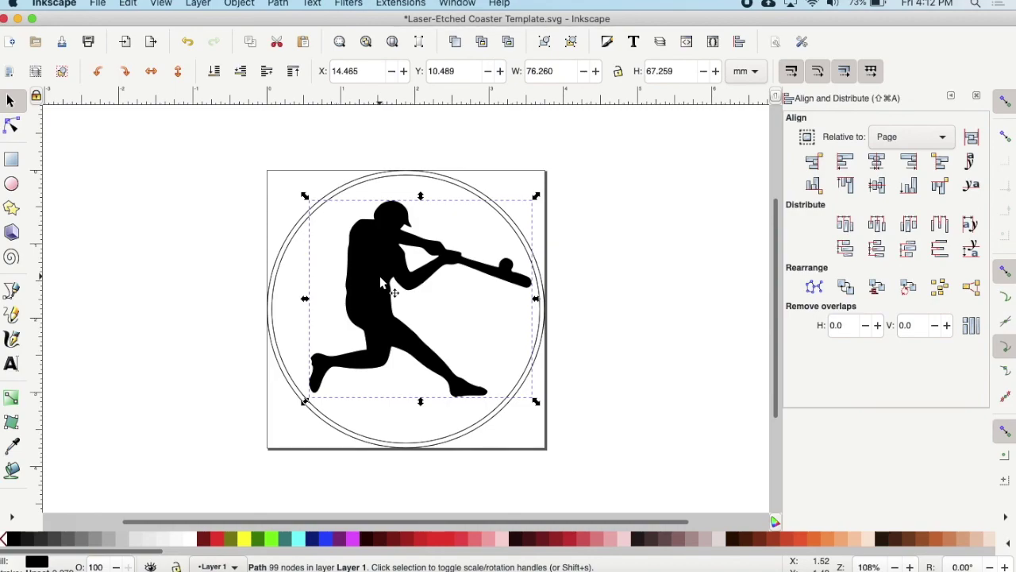
{"action": "key", "text": "Down"}
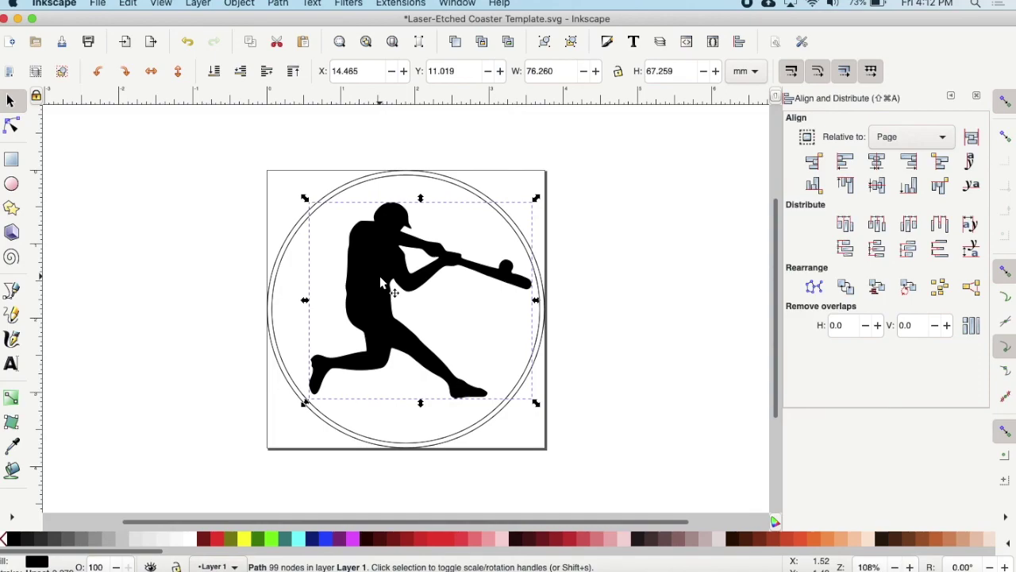
{"action": "key", "text": "Left"}
{"action": "key", "text": "Left"}
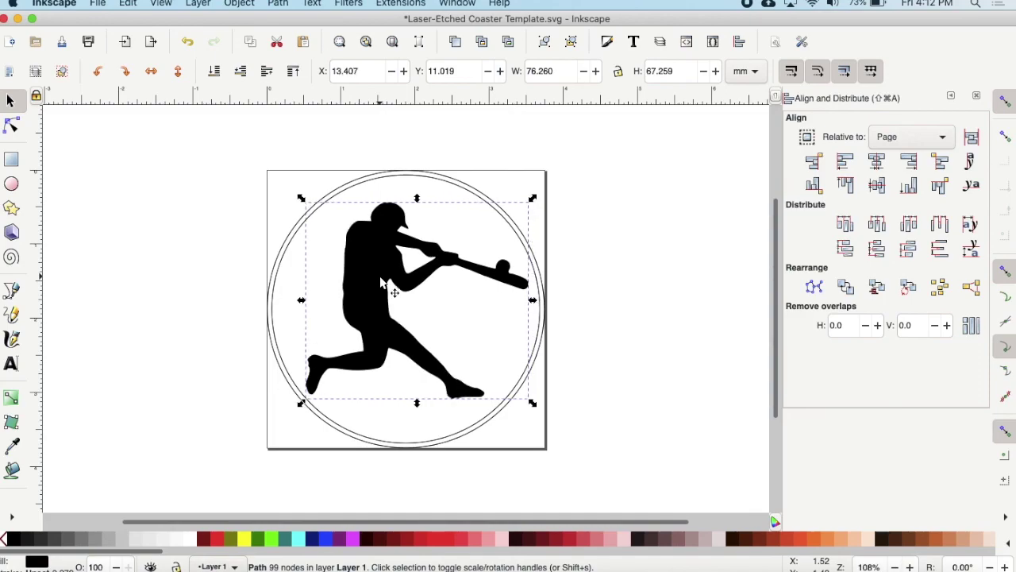
Shrink the batter silhouette in small increments to about 73 by 64 mm and deselect it.
{"action": "key", "text": "comma"}
{"action": "key", "text": "comma"}
{"action": "key", "text": "comma"}
{"action": "key", "text": "comma"}
{"action": "key", "text": "comma"}
{"action": "key", "text": "comma"}
{"action": "left_click", "coordinate": [197, 248]}
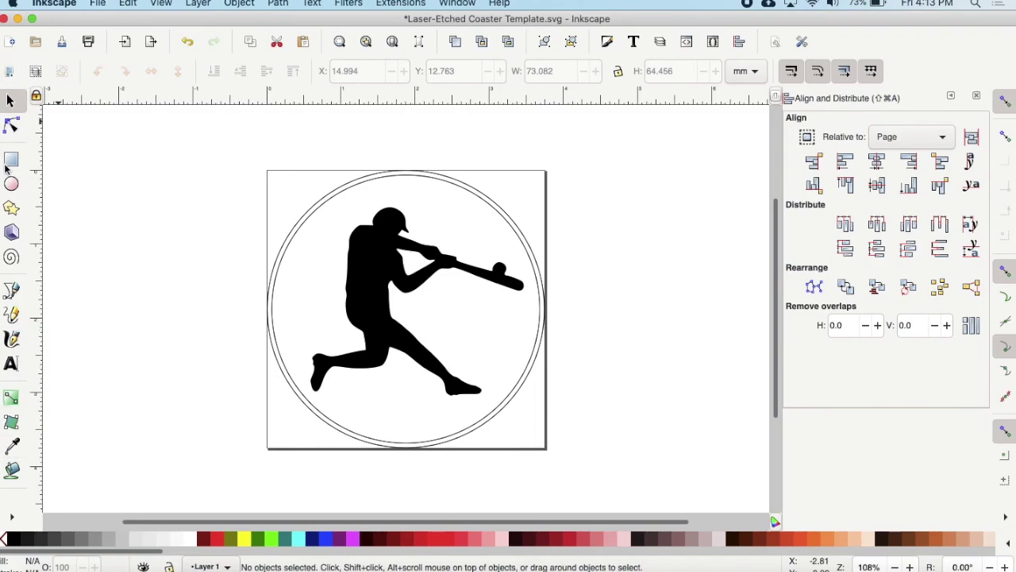
Add a text object with the person's first name below the batter, inside the coaster circle.
{"action": "left_click", "coordinate": [12, 366]}
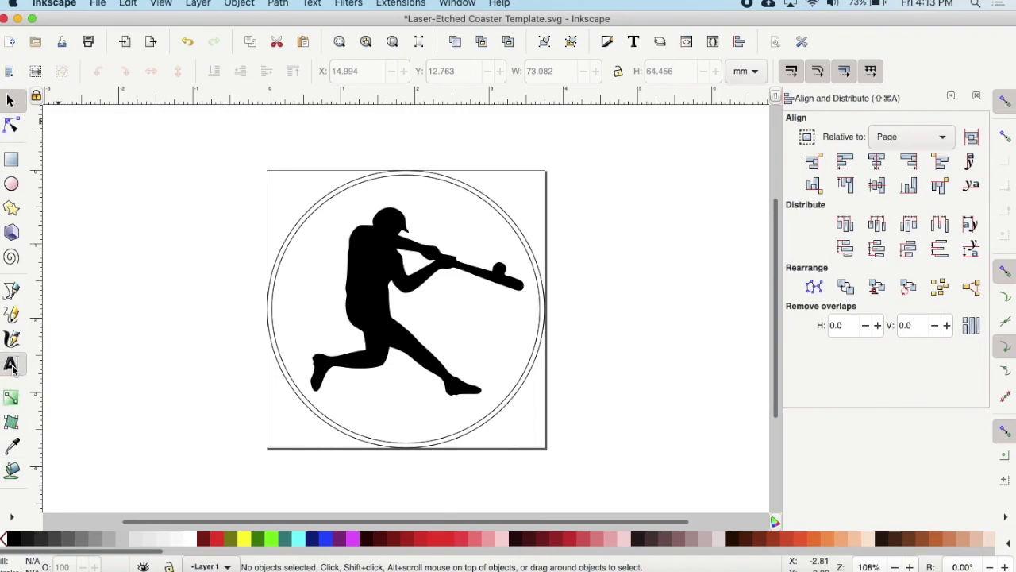
{"action": "left_click", "coordinate": [377, 409]}
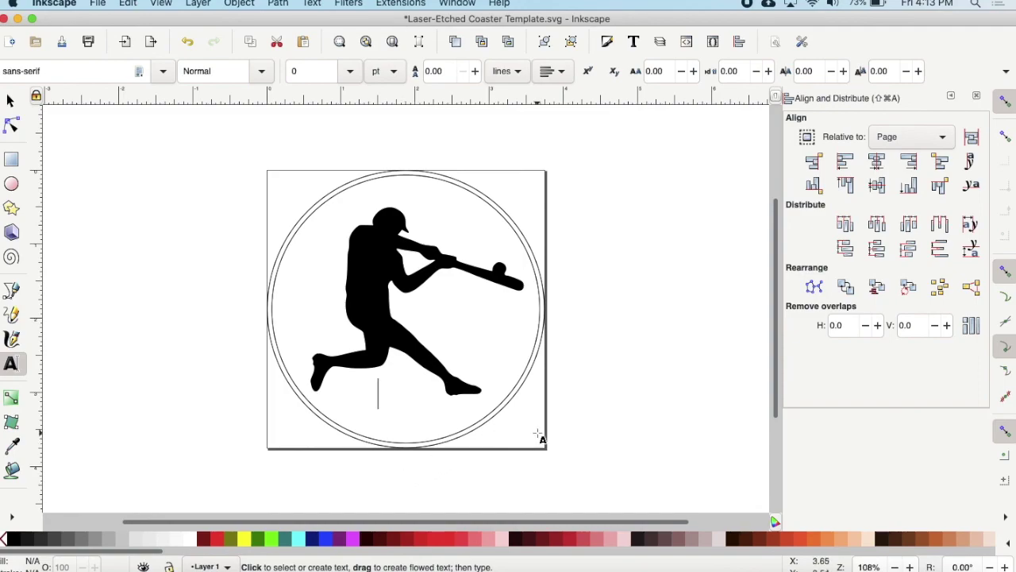
{"action": "type", "text": "Ken"}
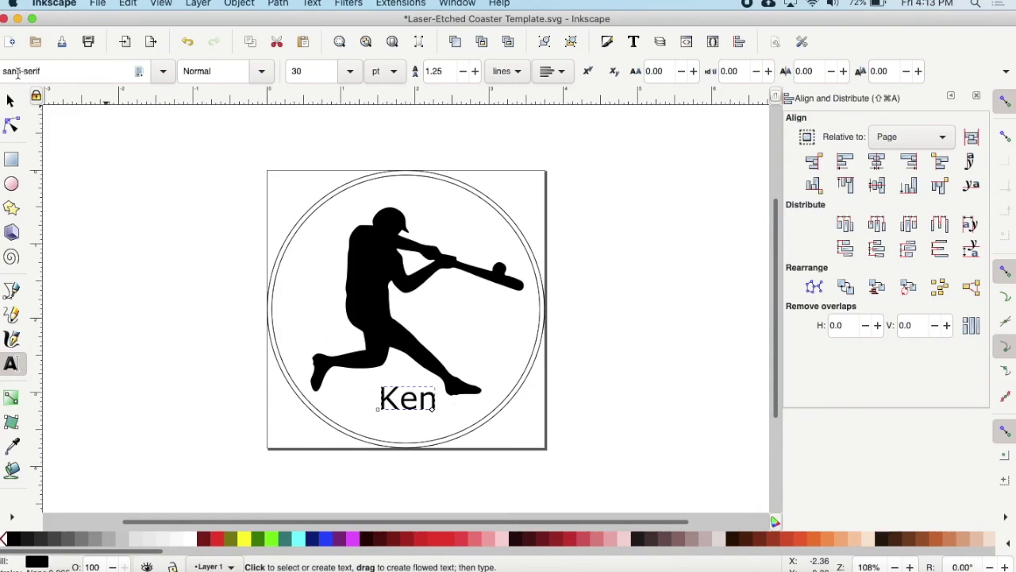
Try the .Savoye LET CC. font on the name text, then browse the following fonts and choose STIXIntegralsUp.
{"action": "left_click", "coordinate": [54, 71]}
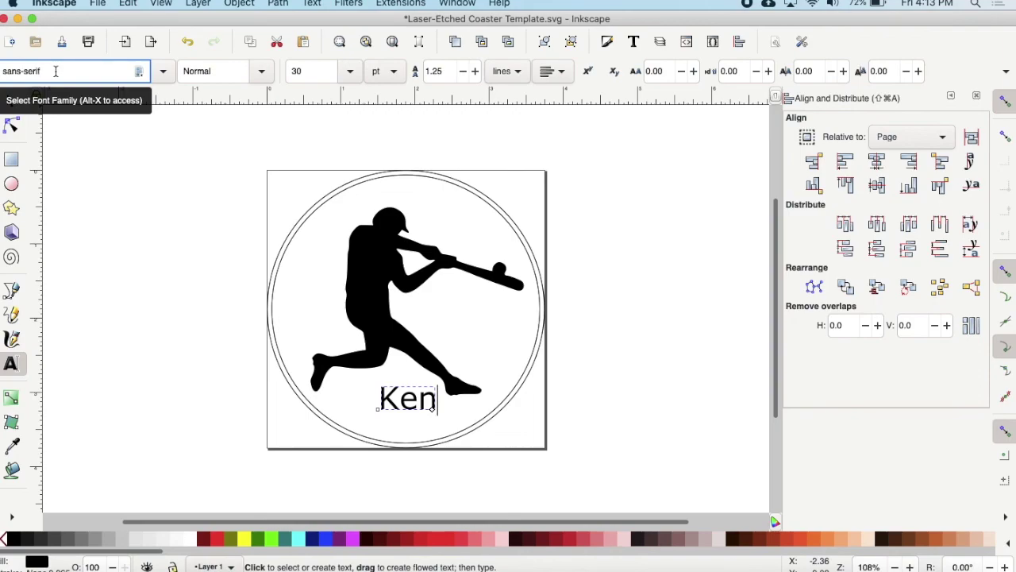
{"action": "key", "text": "super+a"}
{"action": "type", "text": "Savoye LET CC."}
{"action": "key", "text": "Return"}
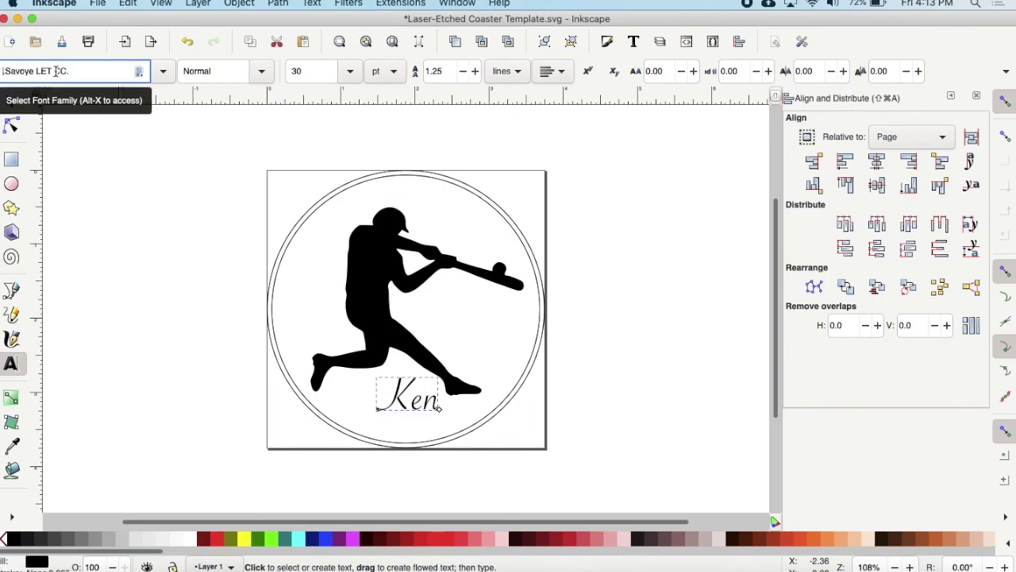
{"action": "scroll", "coordinate": [55, 70], "scroll_direction": "down", "scroll_amount": 6}
{"action": "scroll", "coordinate": [55, 71], "scroll_direction": "down", "scroll_amount": 4}
{"action": "scroll", "coordinate": [56, 71], "scroll_direction": "up", "scroll_amount": 1}
{"action": "scroll", "coordinate": [55, 71], "scroll_direction": "down", "scroll_amount": 6}
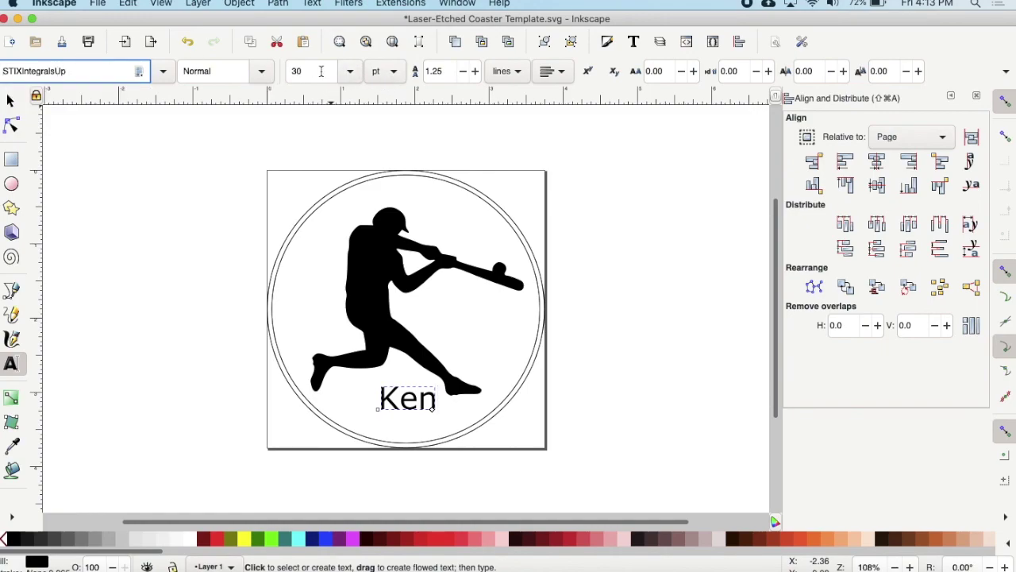
Set the name text's size to 40 pt and its style to Bold.
{"action": "left_click", "coordinate": [349, 72]}
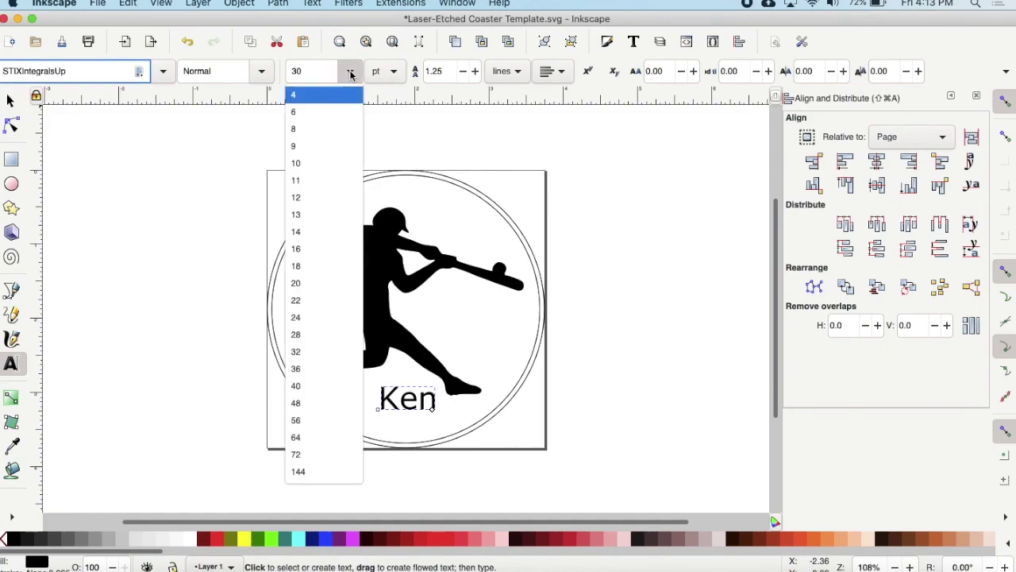
{"action": "left_click", "coordinate": [326, 393]}
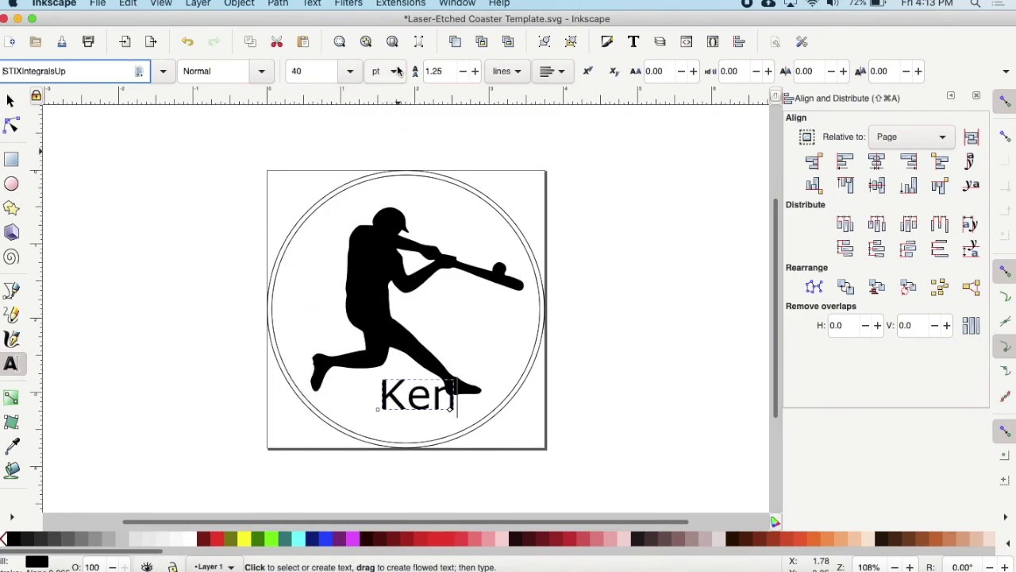
{"action": "left_click", "coordinate": [261, 72]}
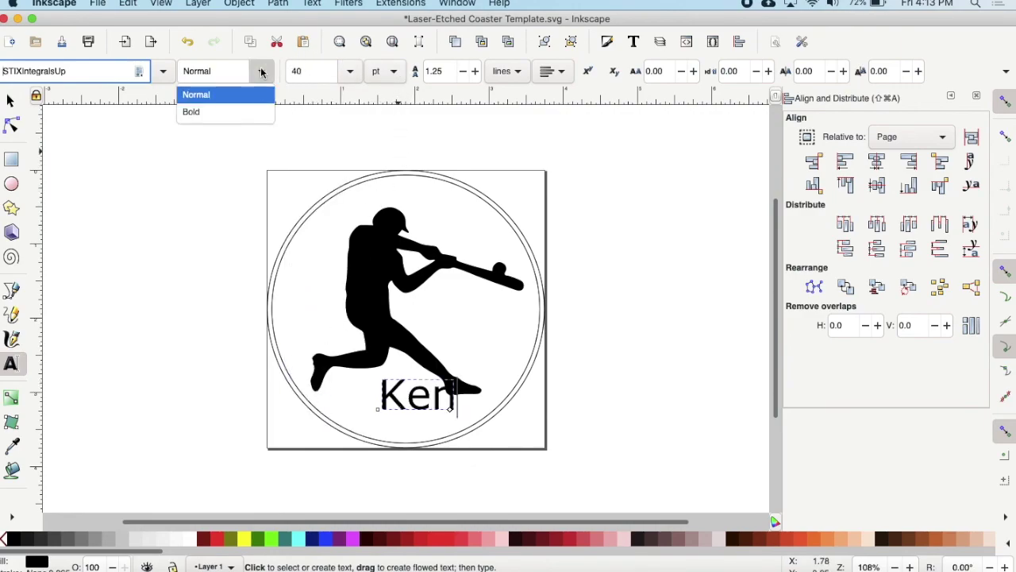
{"action": "left_click", "coordinate": [203, 113]}
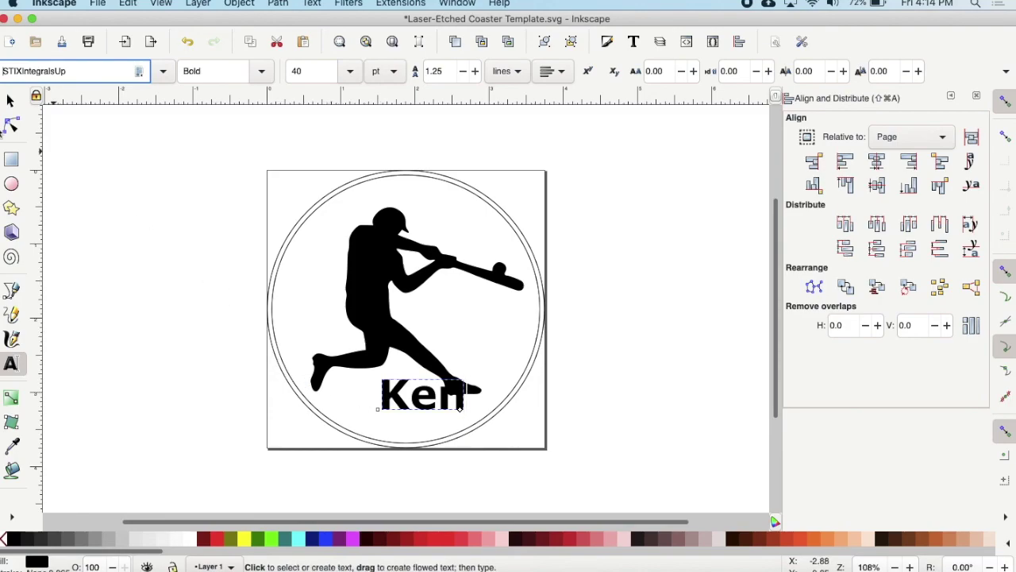
Move the name text beneath the batter's legs to about X 28.7 mm, Y 72.1 mm and deselect it.
{"action": "left_click", "coordinate": [9, 100]}
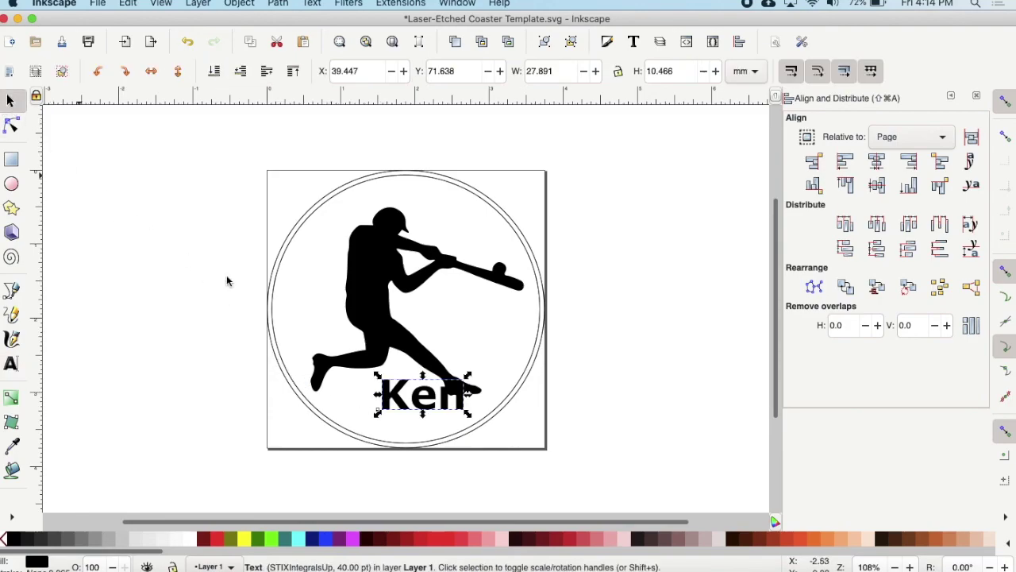
{"action": "left_click_drag", "start_coordinate": [400, 401], "coordinate": [367, 403]}
{"action": "left_click", "coordinate": [617, 424]}
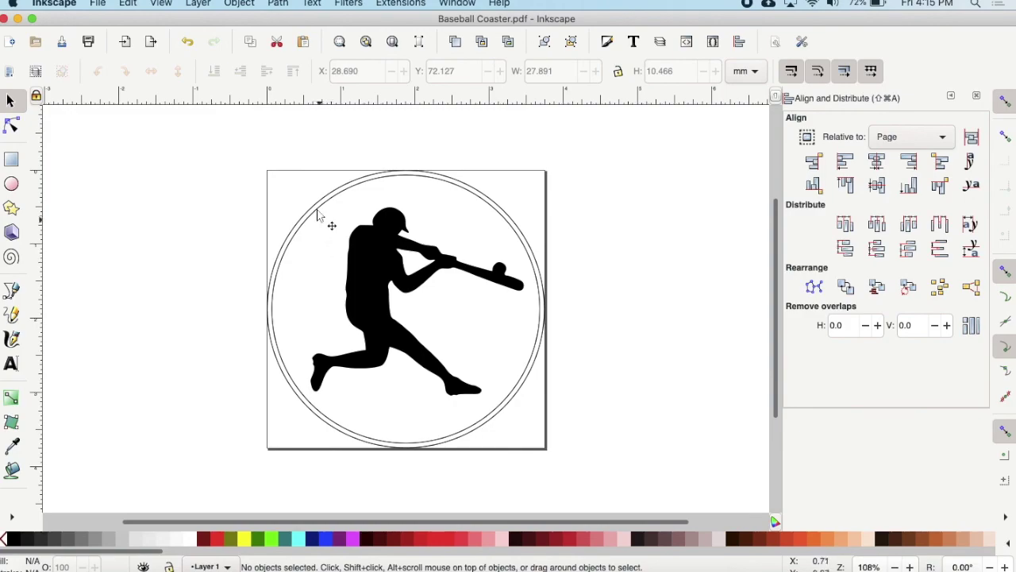
Delete the inner and outer template circles around the batter, leaving only the silhouette on the page.
{"action": "left_click", "coordinate": [318, 208]}
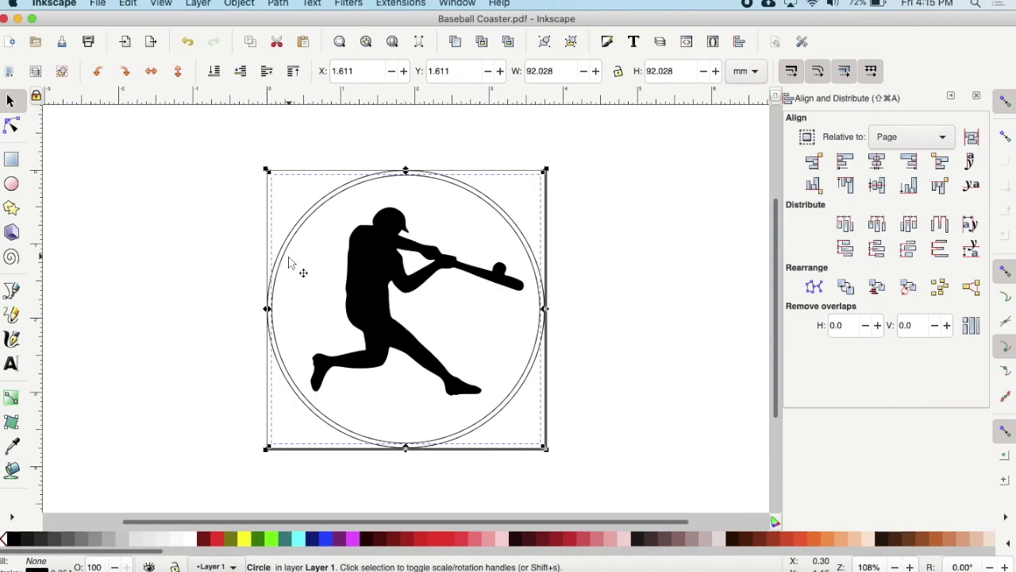
{"action": "key", "text": "Delete"}
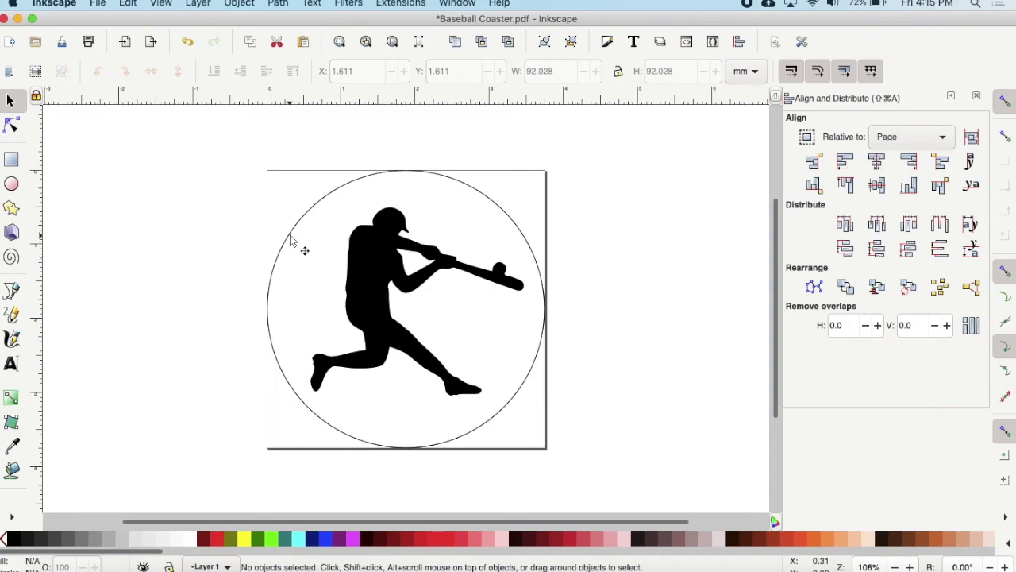
{"action": "left_click", "coordinate": [291, 238]}
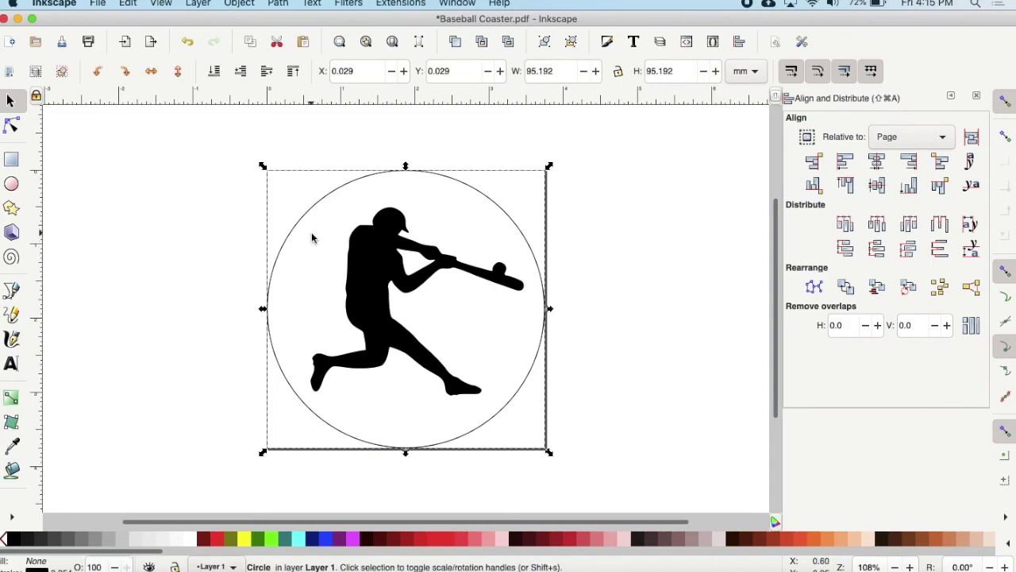
{"action": "key", "text": "Delete"}
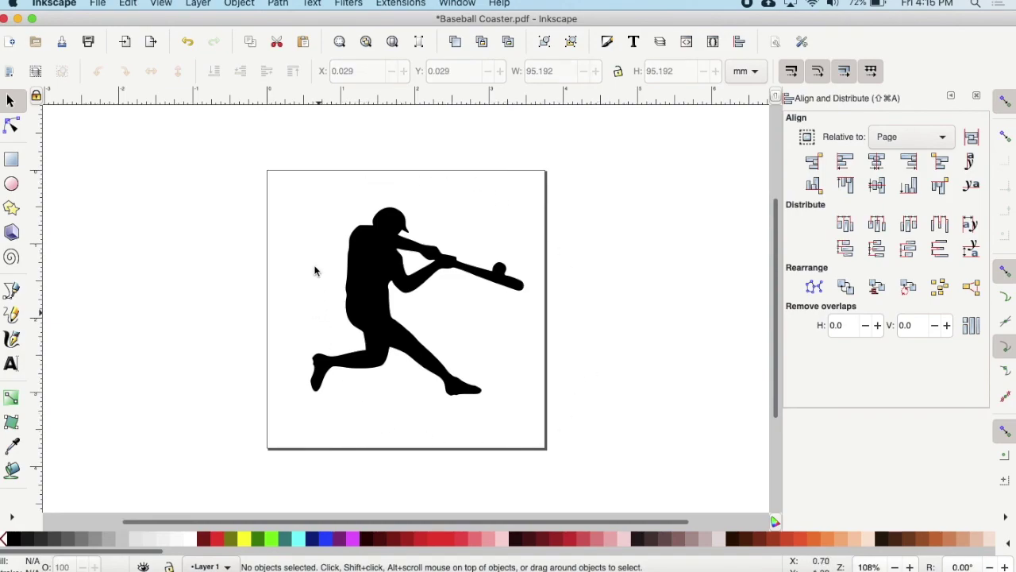
Start saving the silhouette-only drawing with Save As, in Portable Document Format on the Desktop.
{"action": "left_click", "coordinate": [98, 4]}
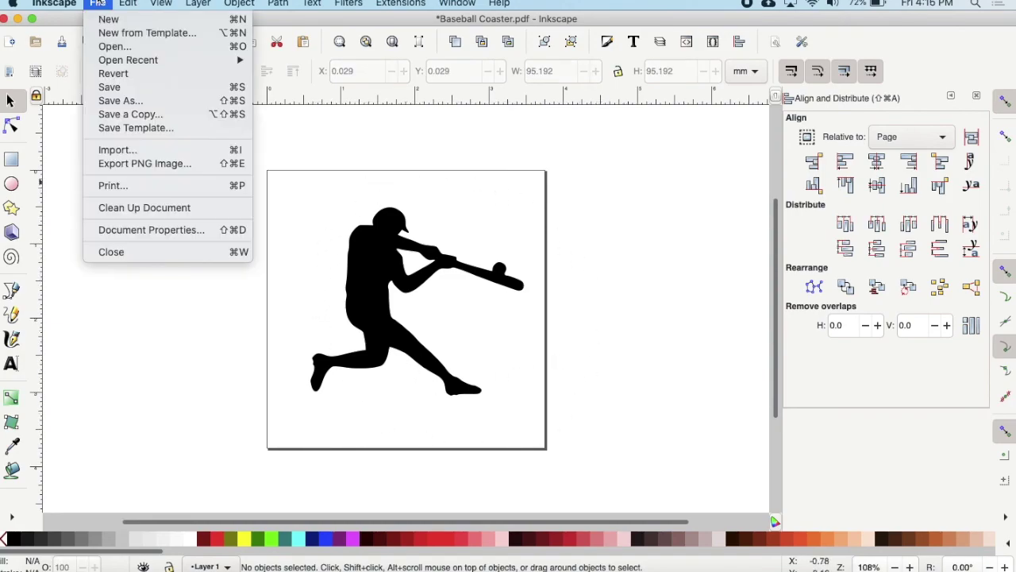
{"action": "left_click", "coordinate": [121, 101]}
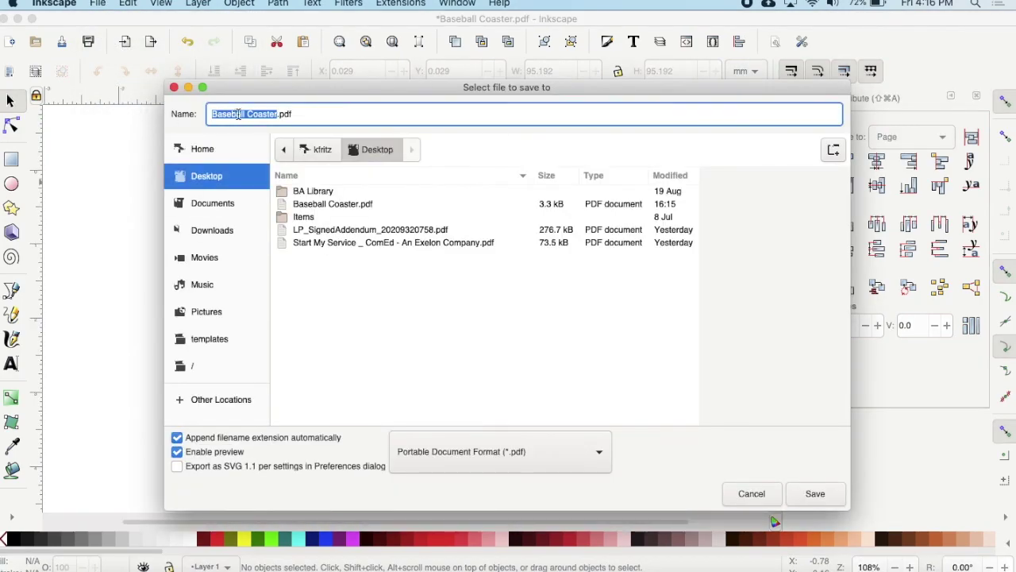